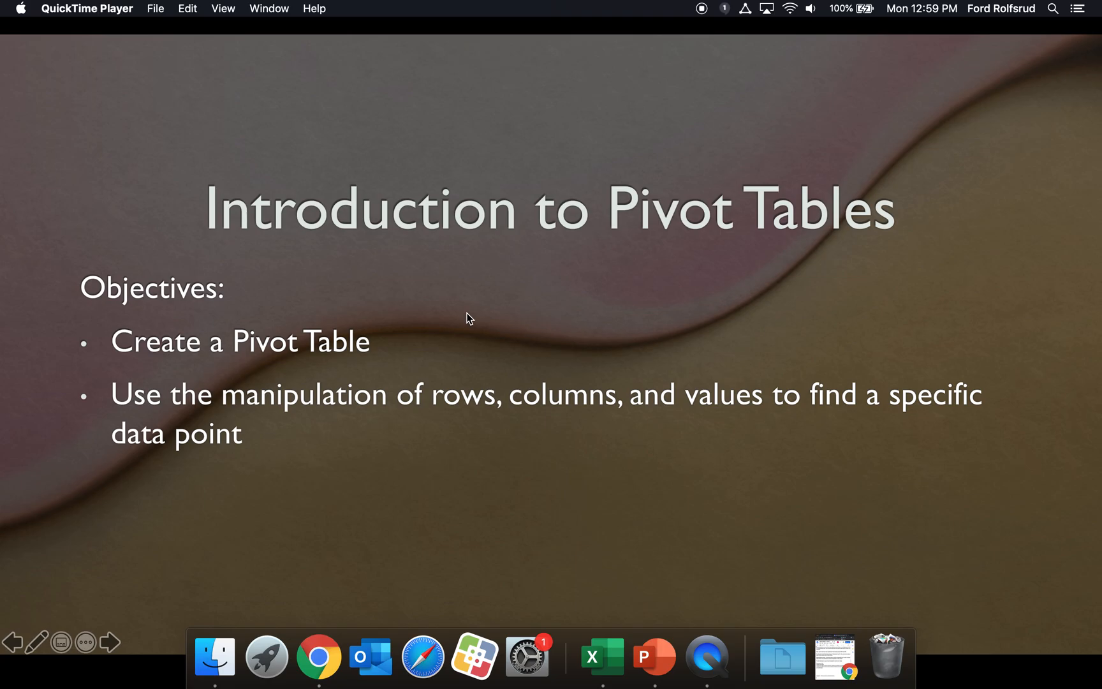
Switch to the Pivot Tables Spreadsheet in Excel and insert a PivotTable from the whole test score range on a new worksheet
key("ctrl+Right")
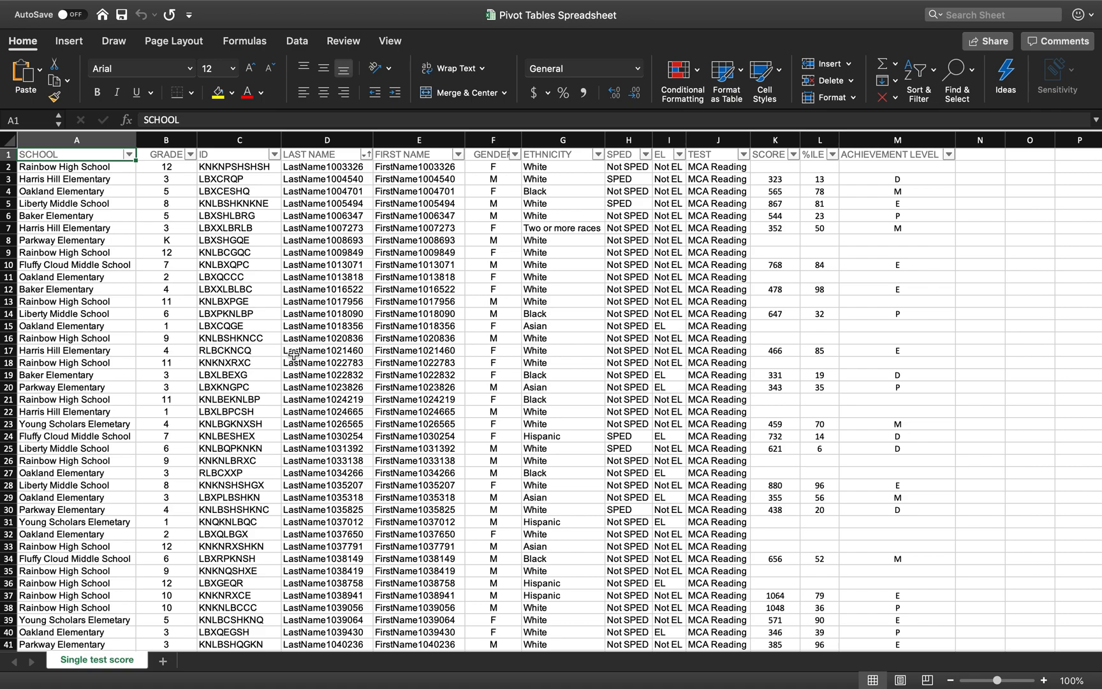
left_click(233, 229)
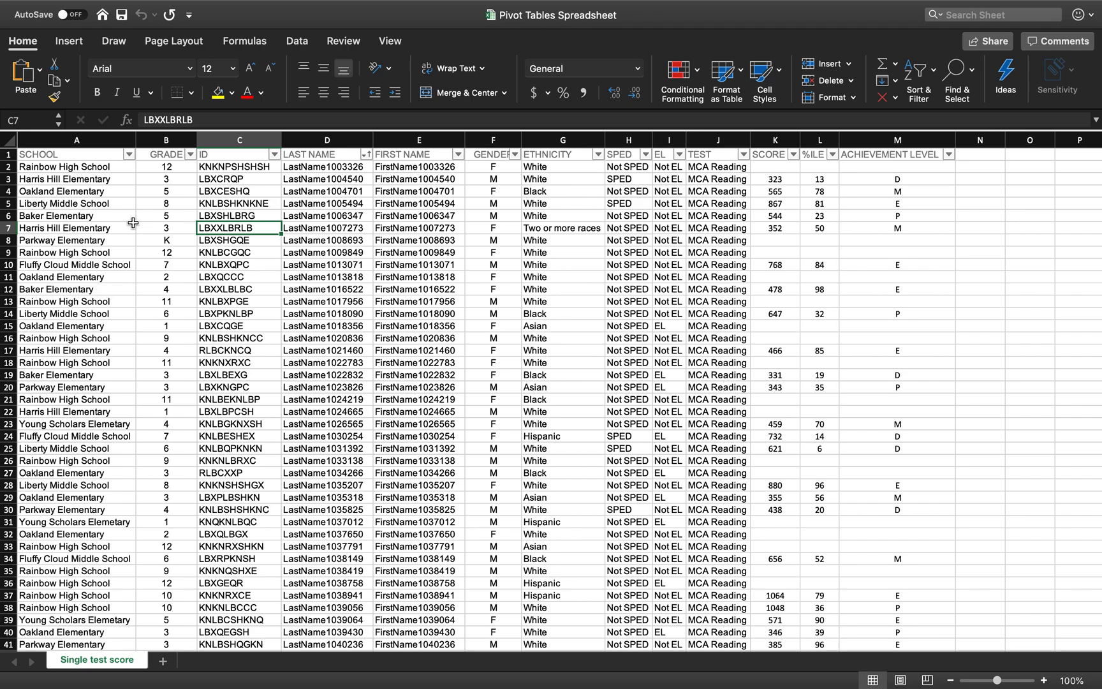
left_click(71, 40)
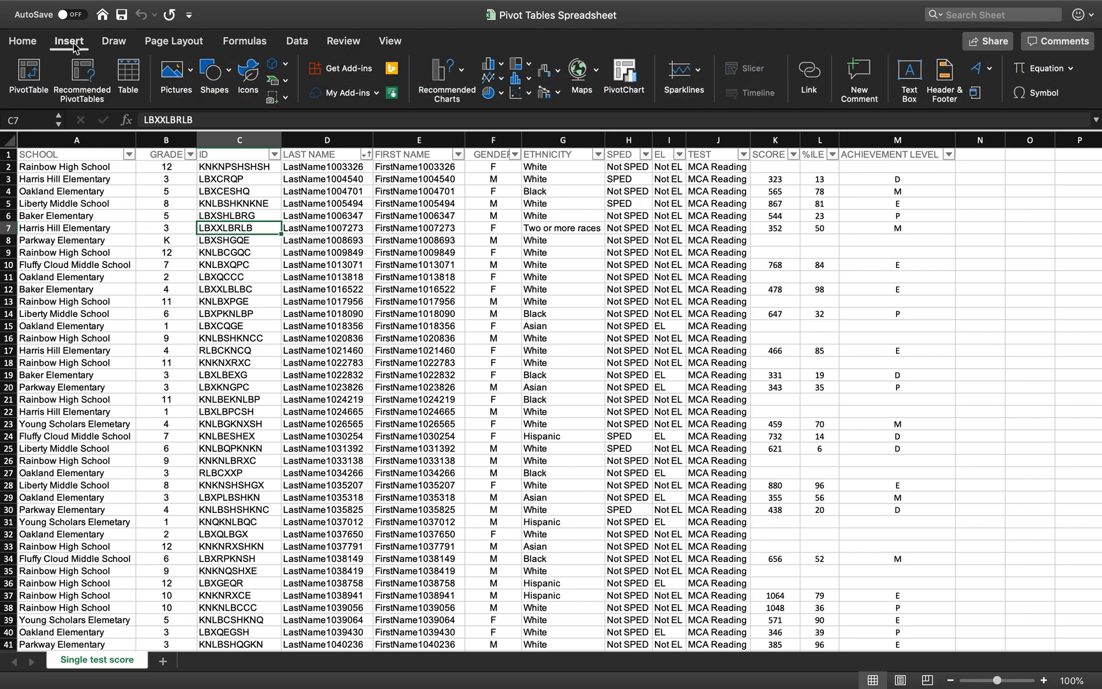
left_click(28, 79)
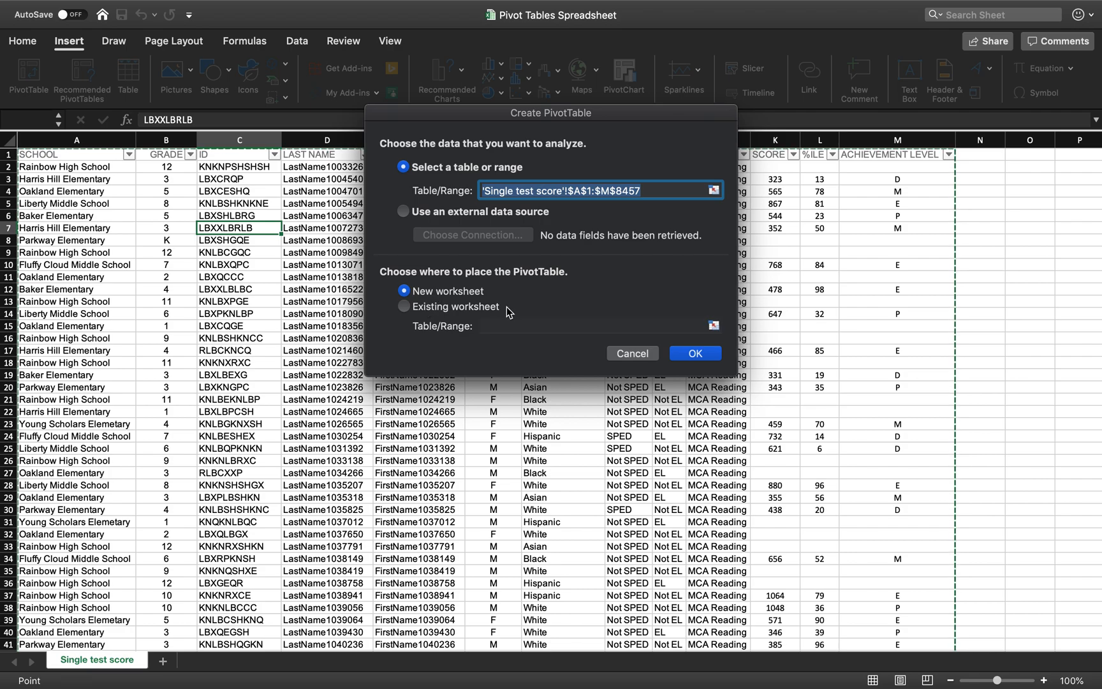
left_click(695, 353)
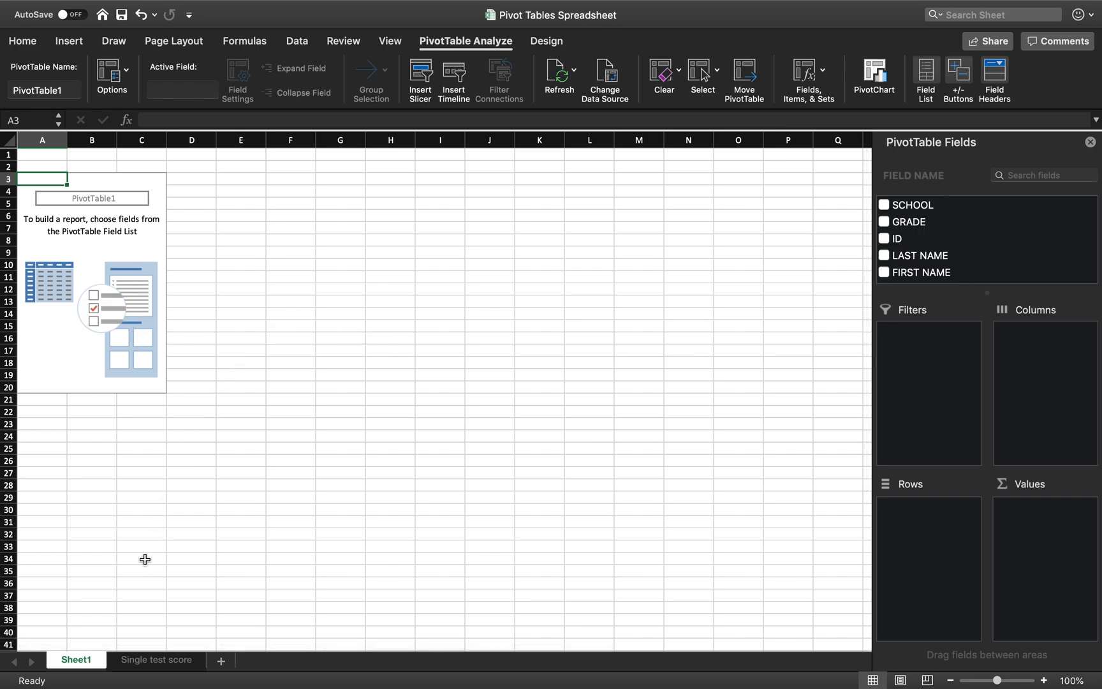
Check the Single test score source sheet, and rename the new PivotTable worksheet to Pivot
left_click(146, 663)
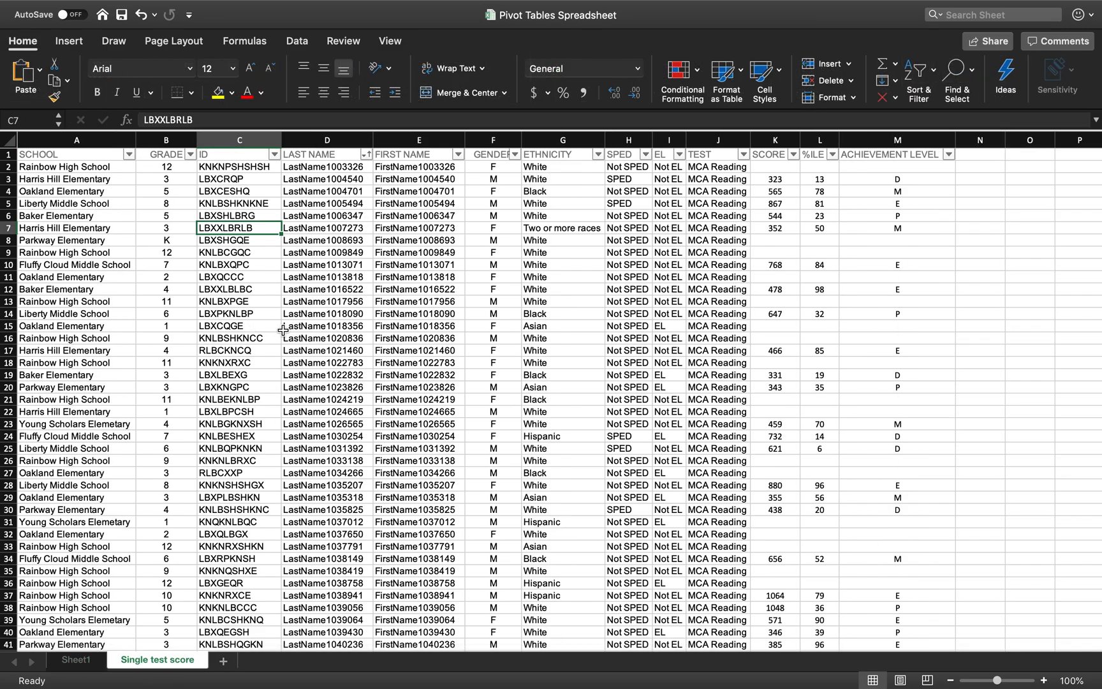
left_click(76, 660)
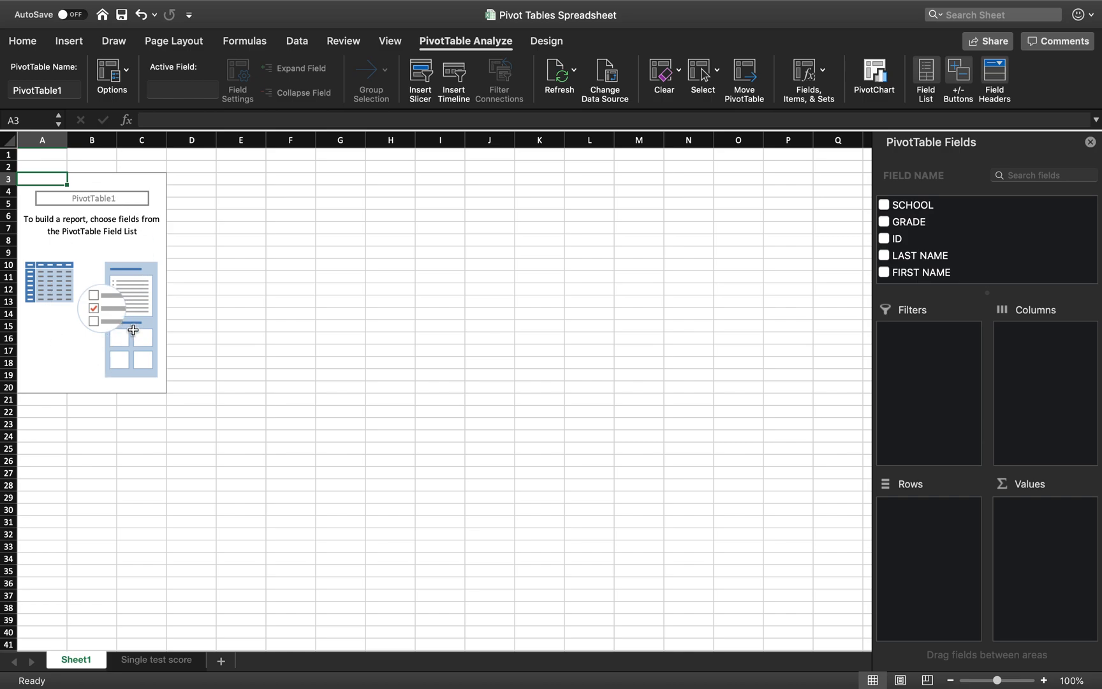
double_click(79, 661)
type("Pivot")
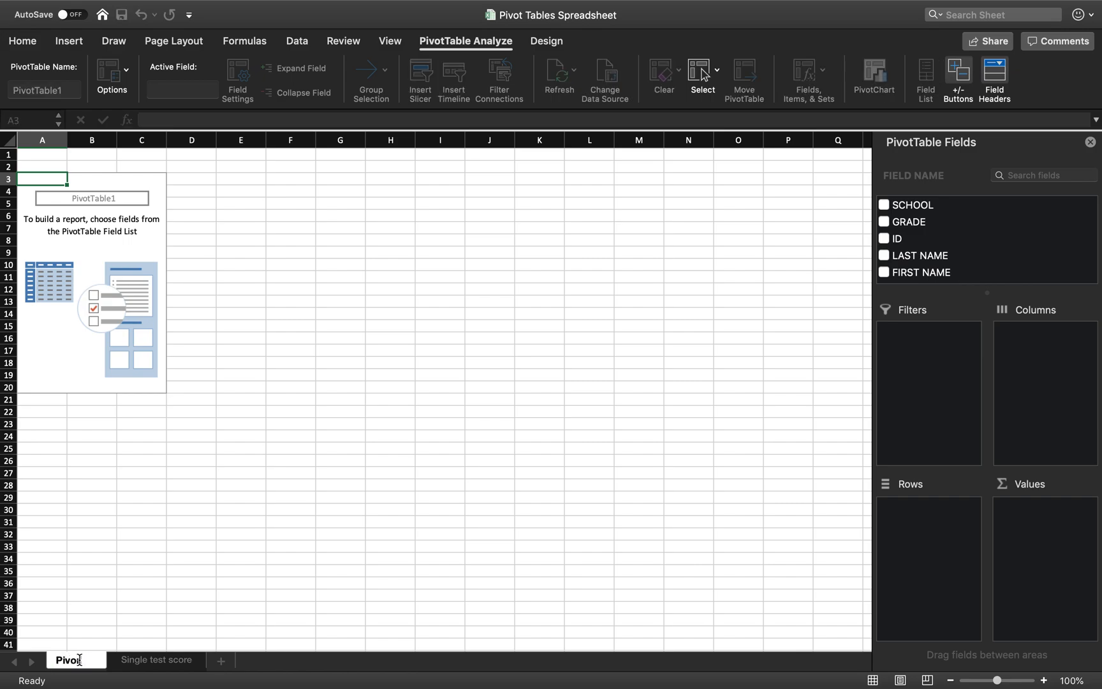
key("Return")
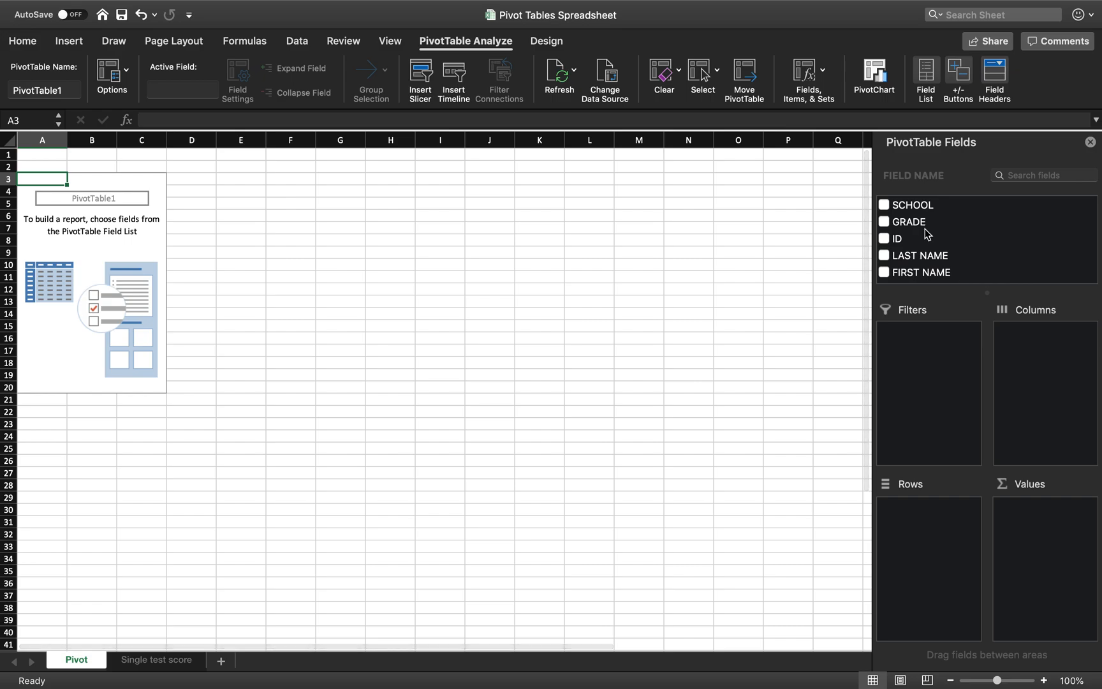
Examine the available PivotTable fields and compare them with the column headers on the Single test score sheet
scroll(927, 234, "down", 1)
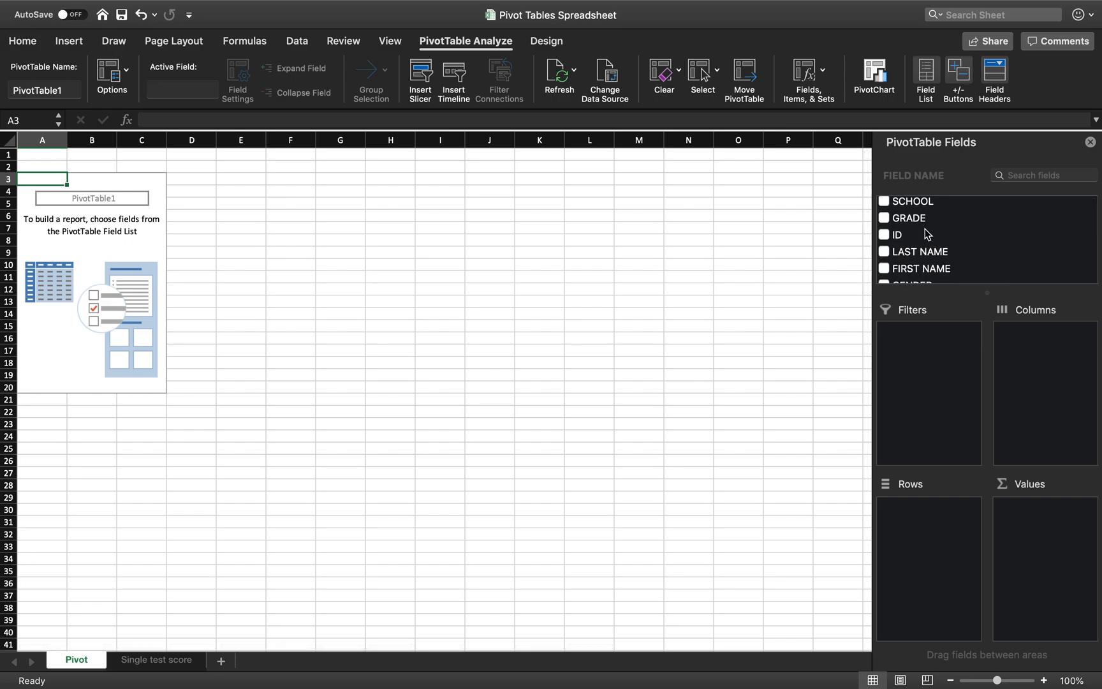
scroll(919, 223, "down", 2)
scroll(916, 221, "down", 6)
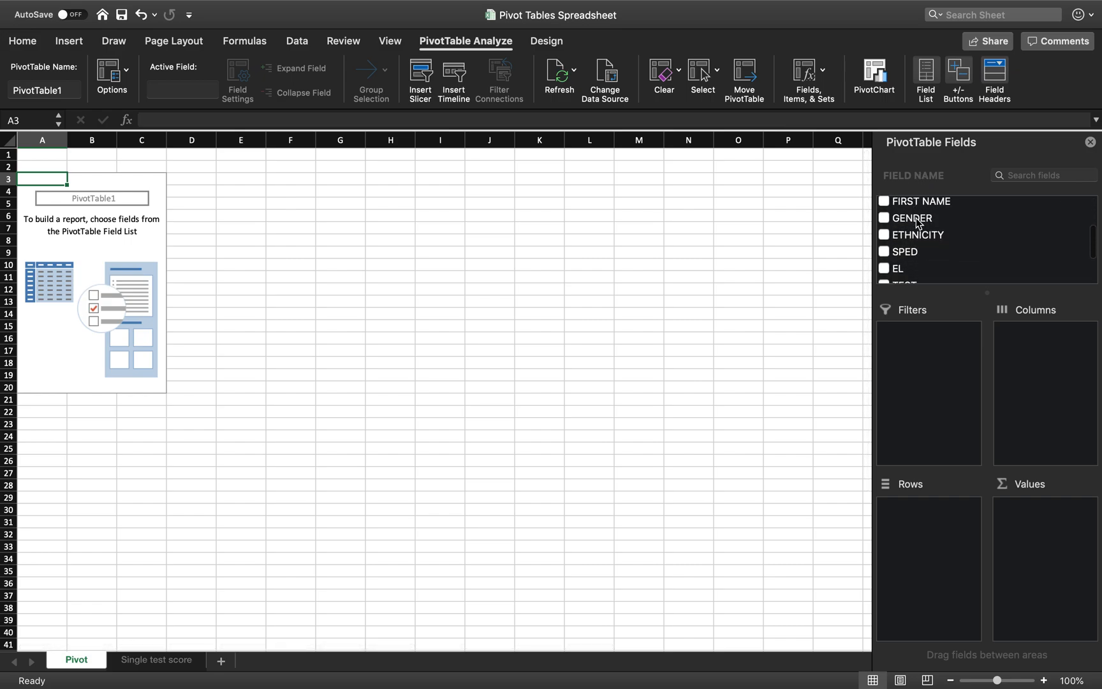
scroll(916, 222, "up", 7)
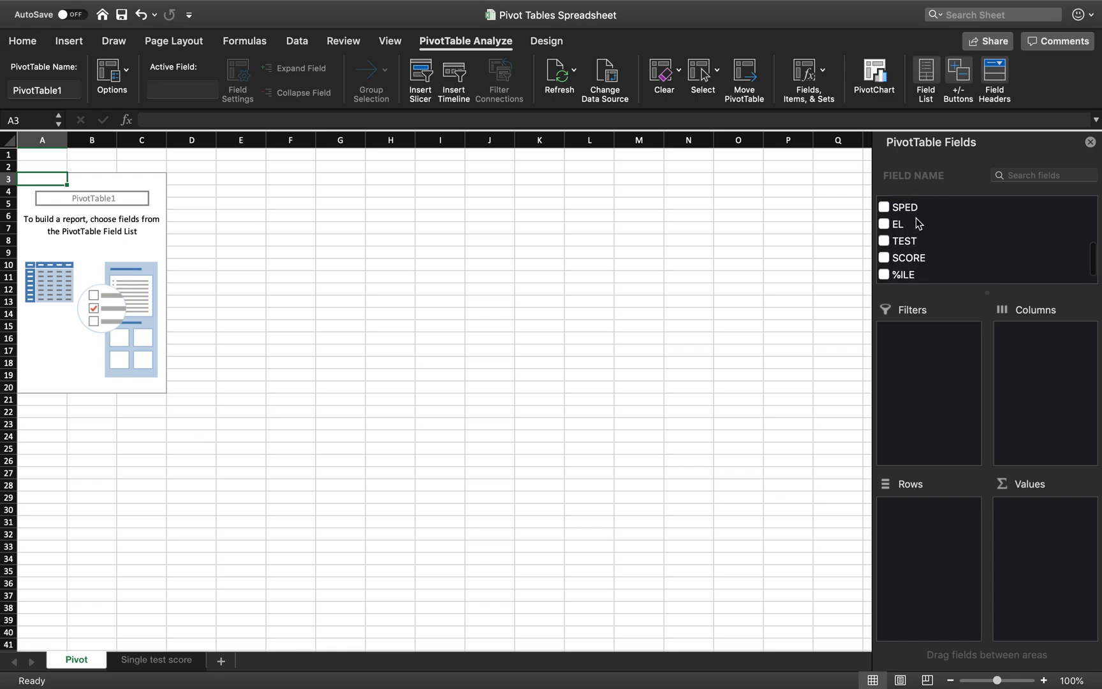
scroll(919, 224, "up", 2)
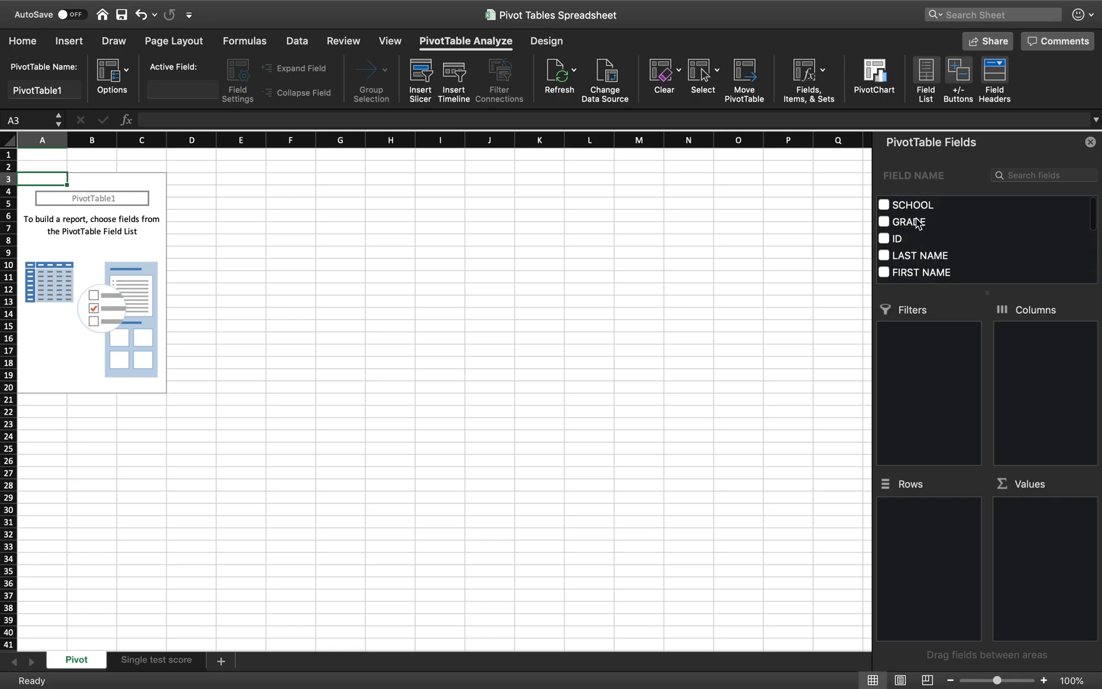
left_click(157, 660)
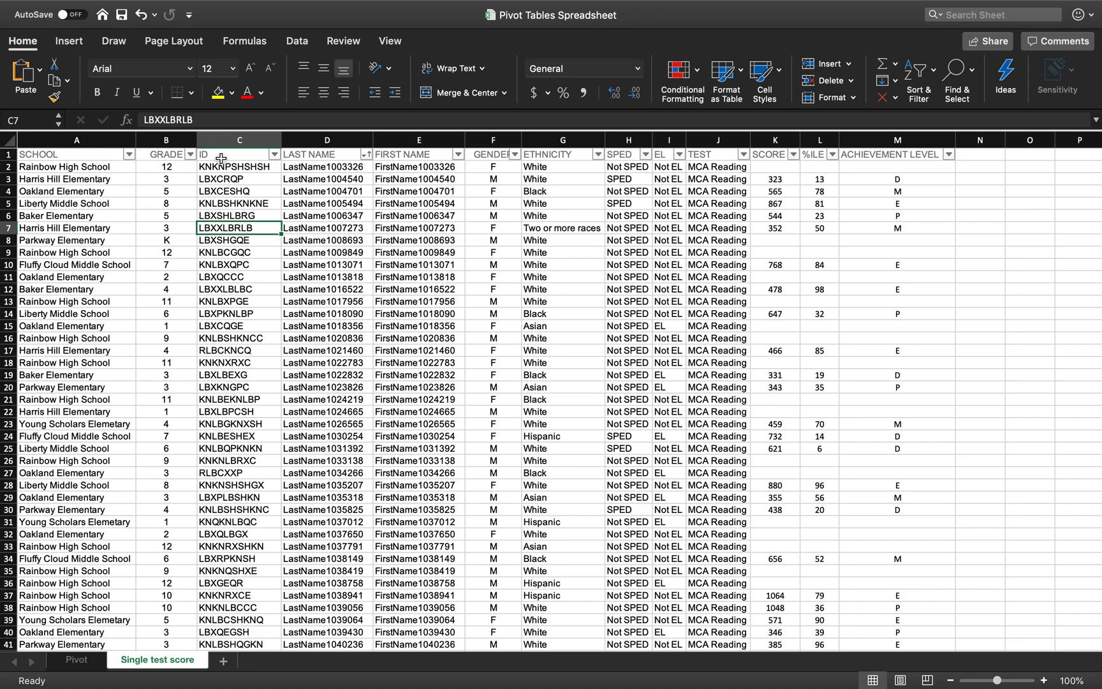
left_click(76, 660)
left_click(105, 316)
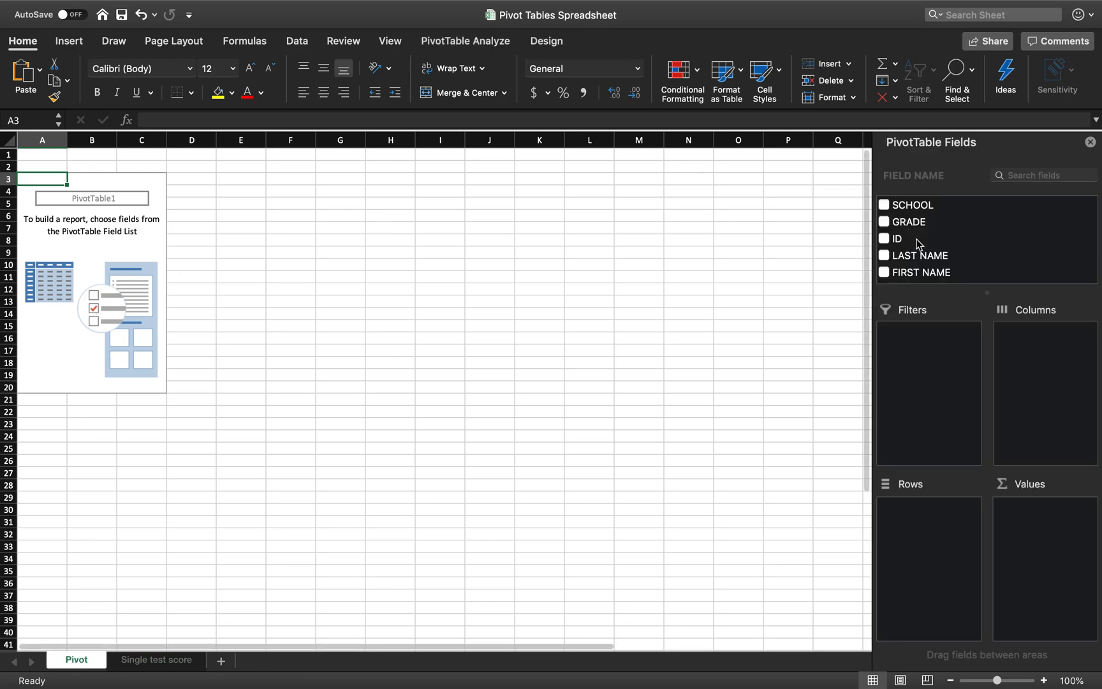
scroll(918, 245, "down", 3)
scroll(917, 244, "down", 5)
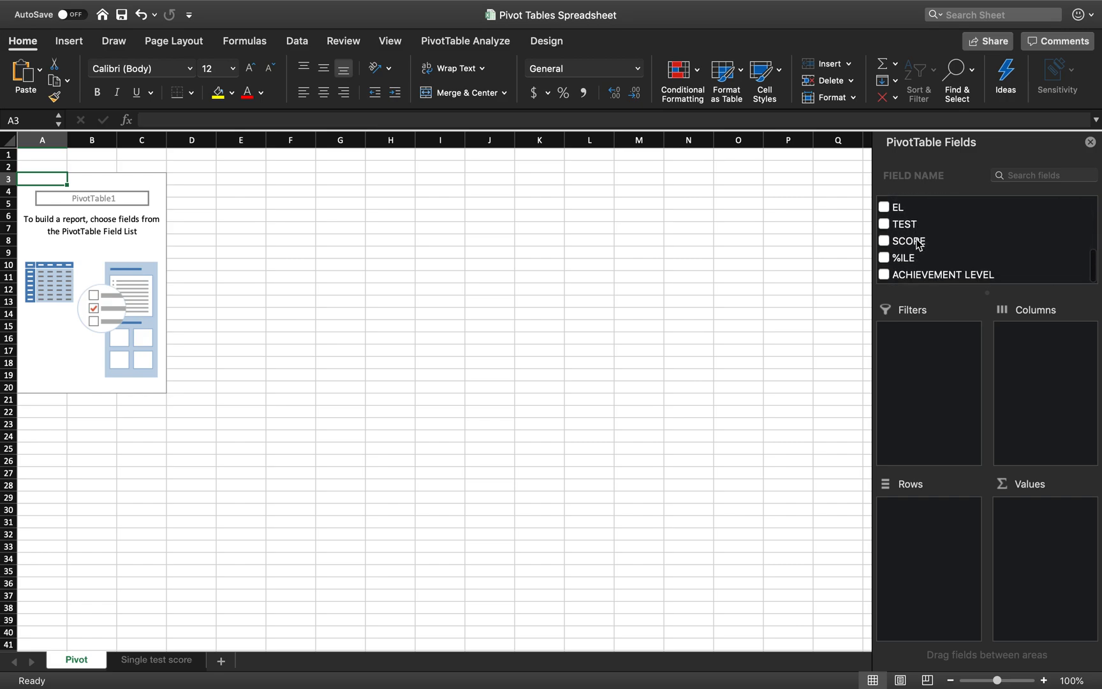
scroll(919, 244, "up", 5)
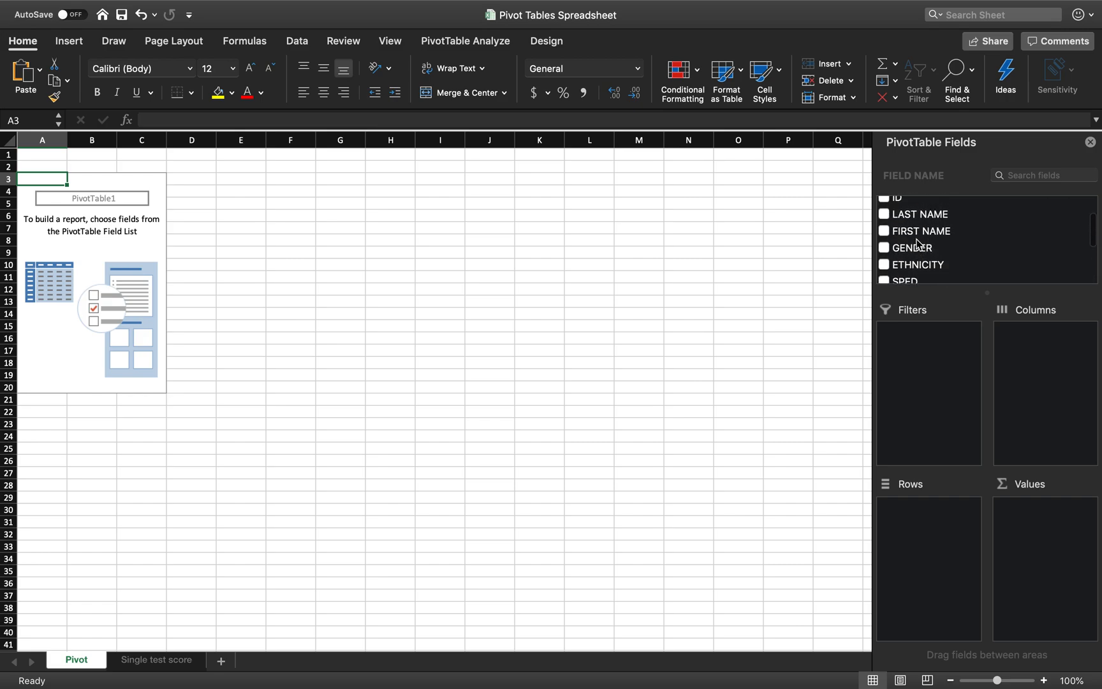
scroll(919, 244, "up", 2)
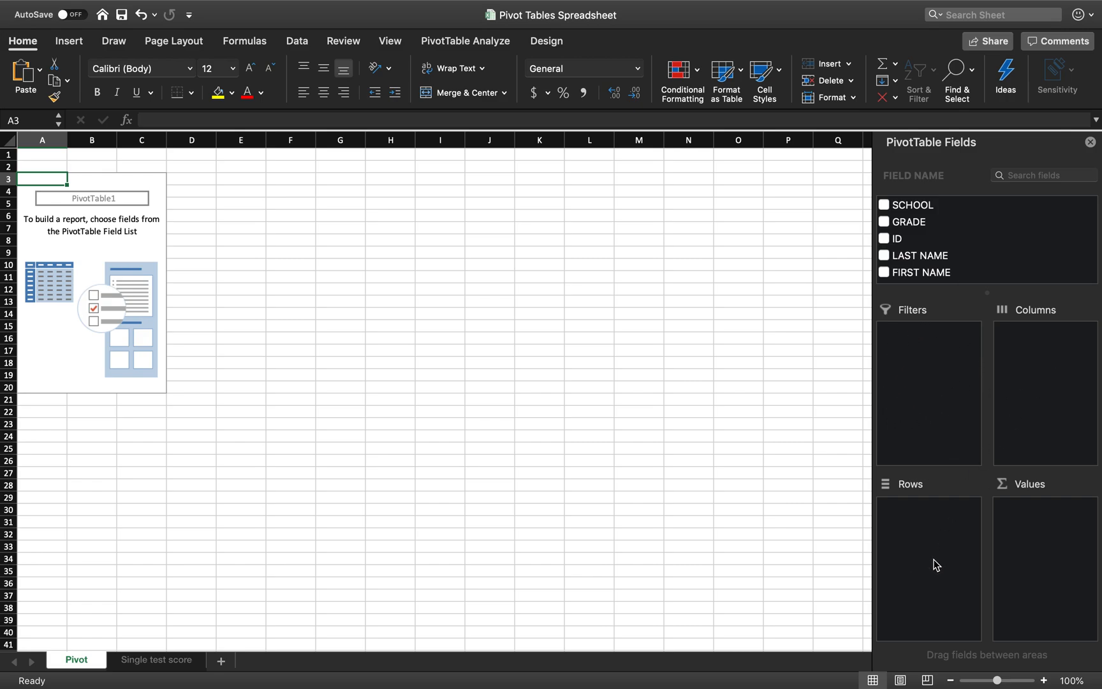
Try SCHOOL as the PivotTable's column field, compare the headings with the source sheet, and remove the field again
left_click(917, 209)
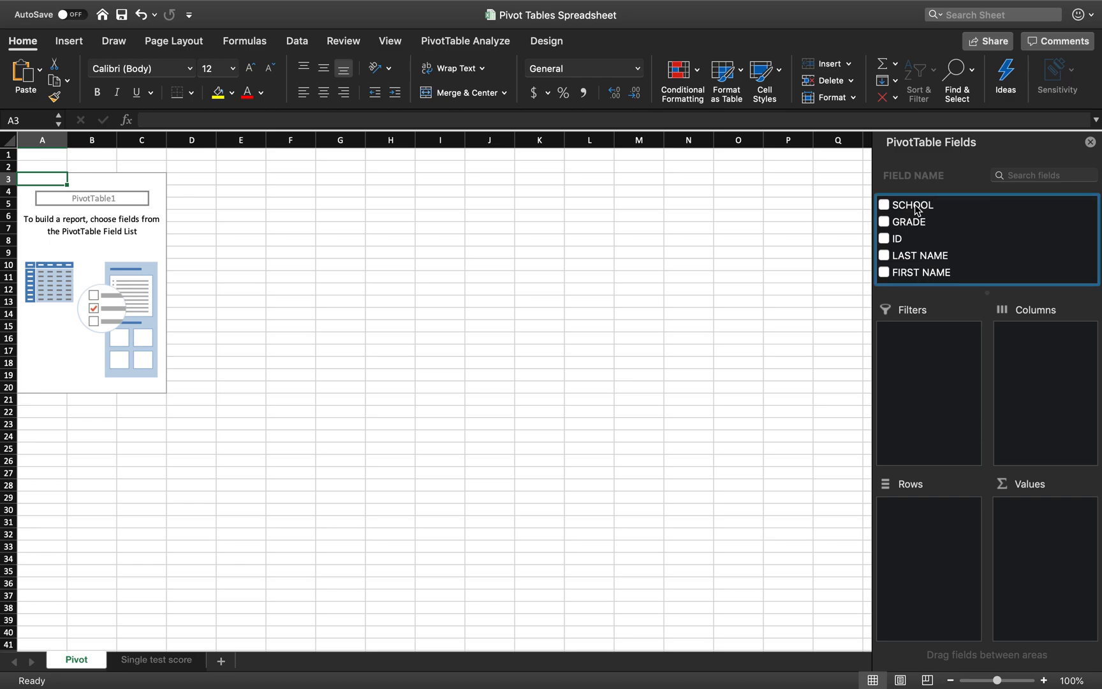
left_click_drag(916, 210, 1043, 351)
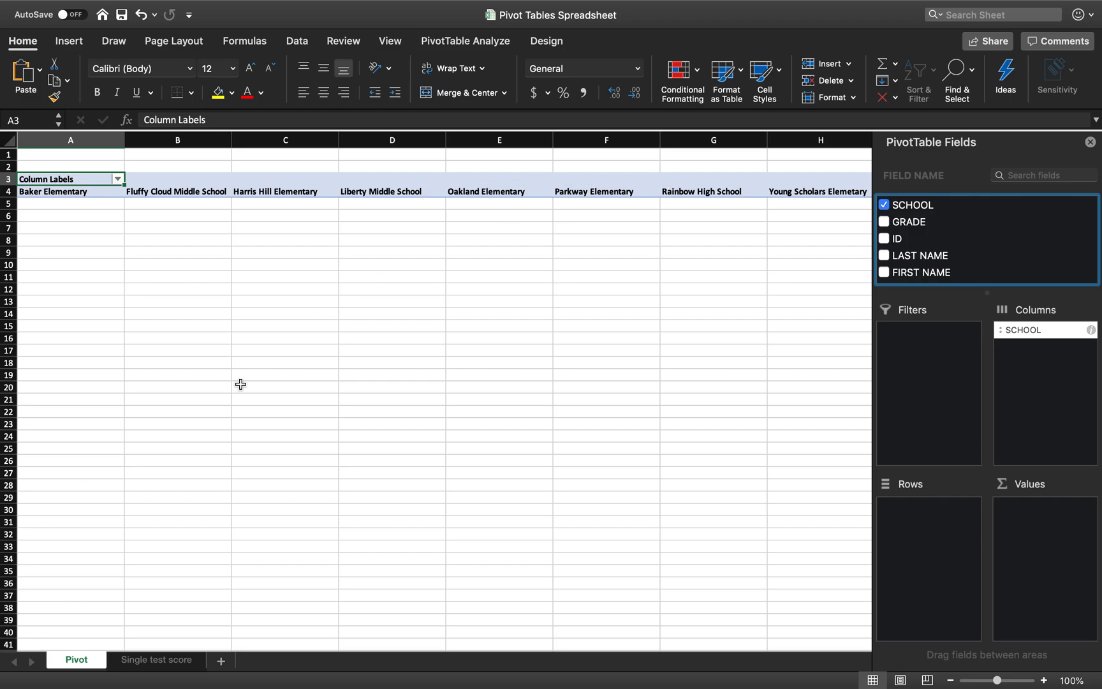
left_click(137, 663)
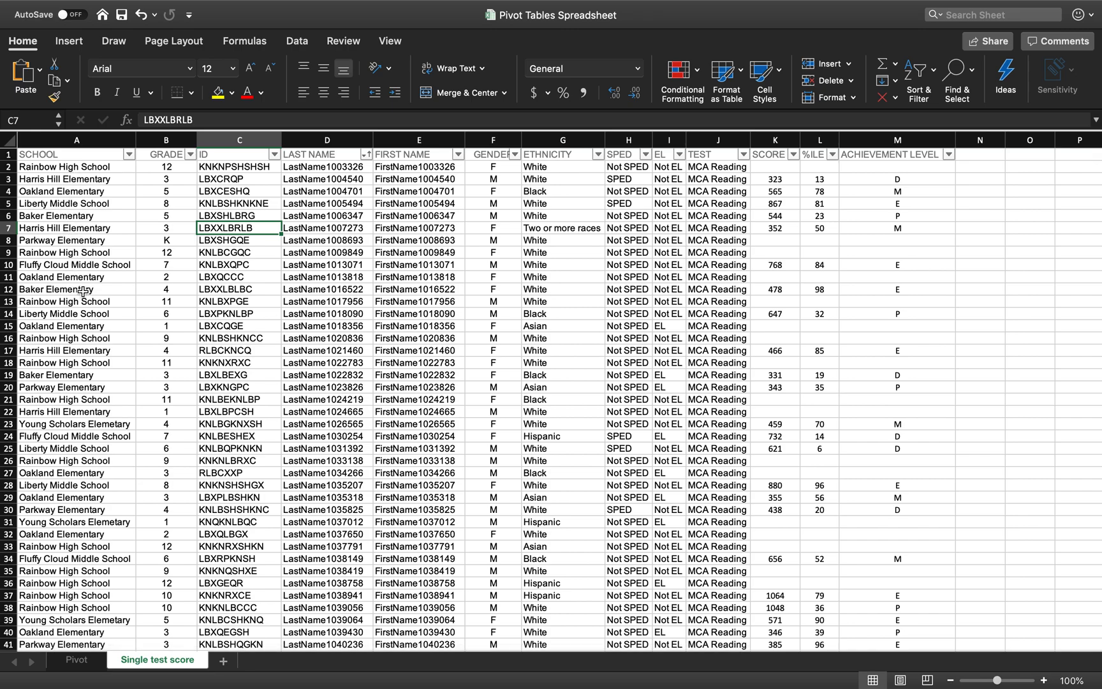
left_click(77, 660)
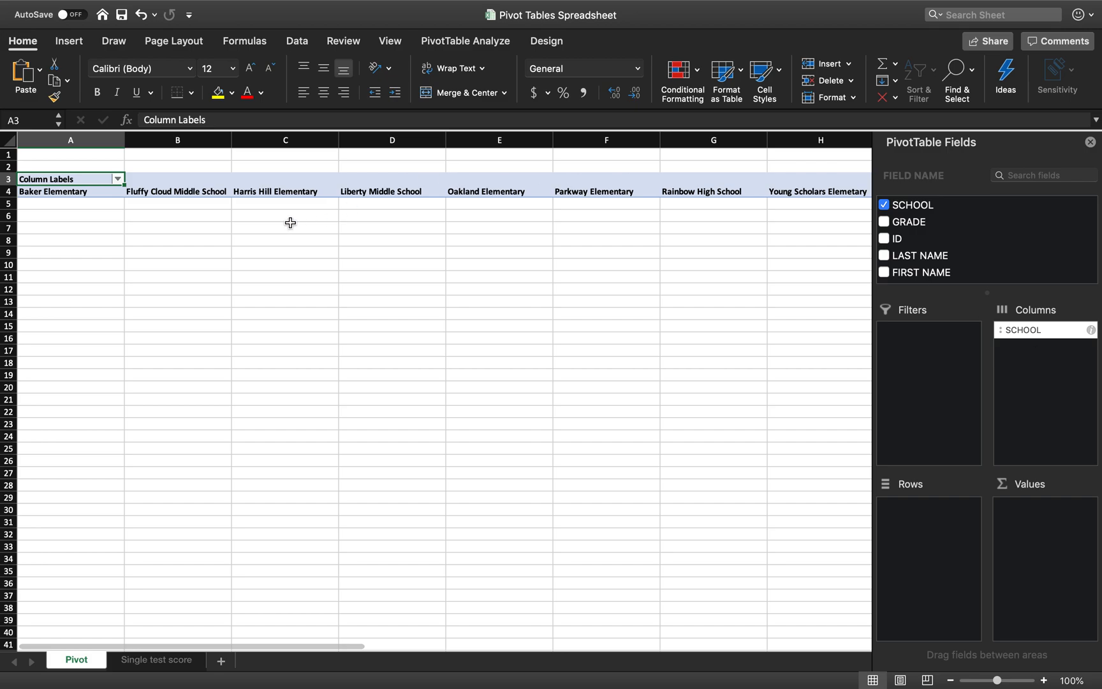
scroll(291, 222, "right", 4)
scroll(292, 222, "right", 2)
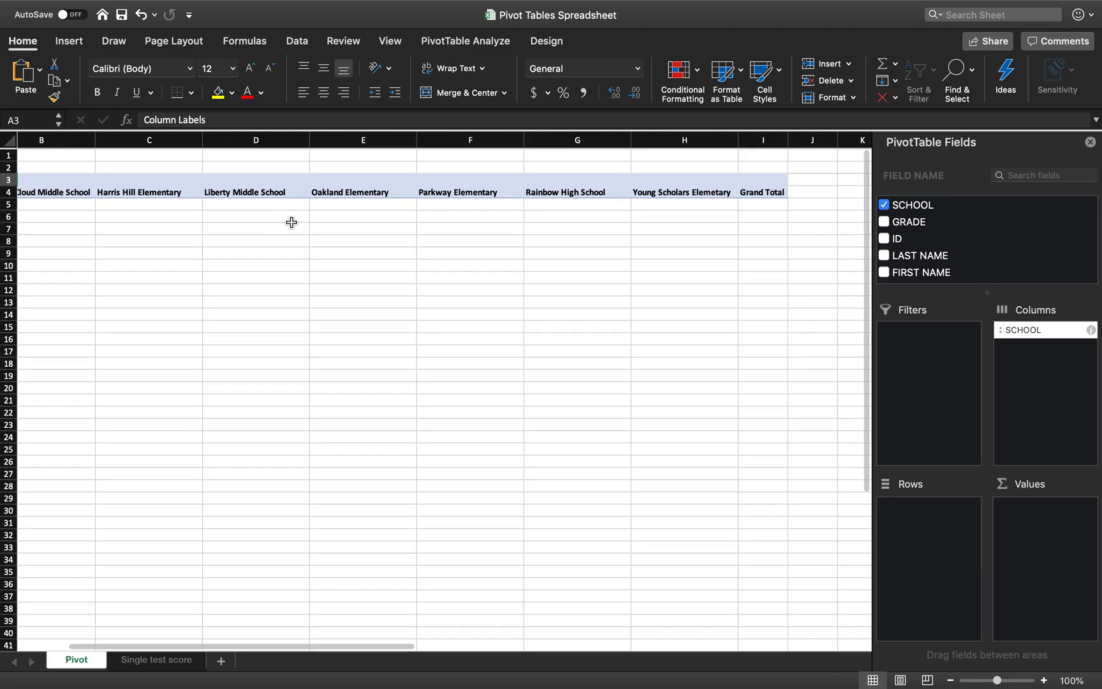
scroll(455, 279, "left", 5)
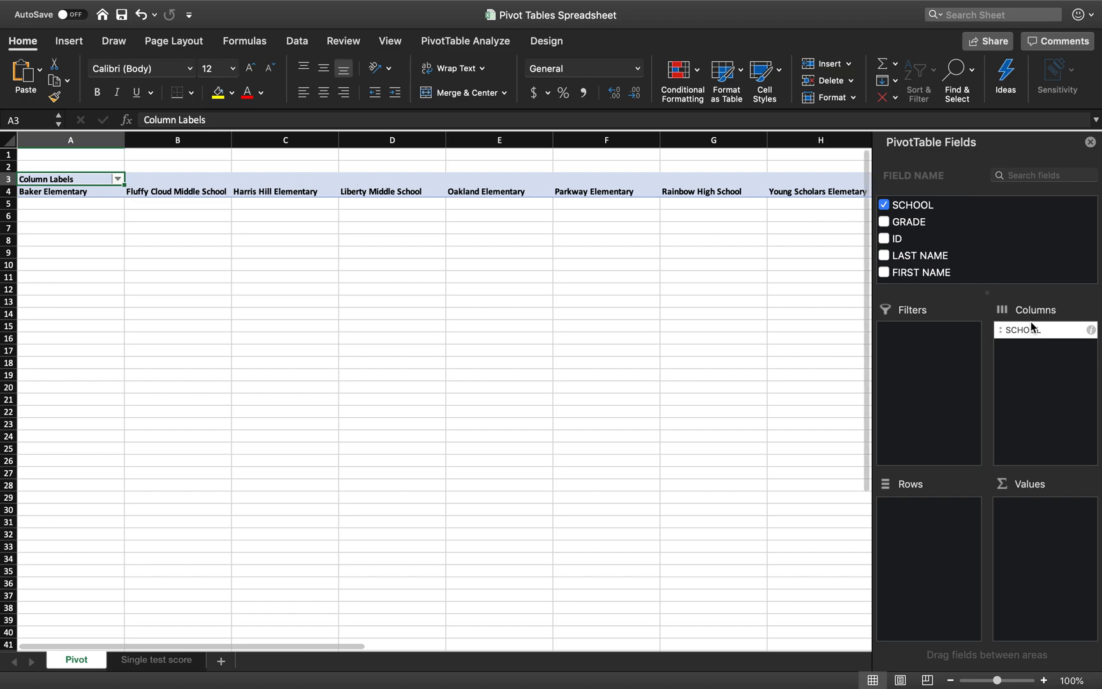
left_click_drag(1035, 332, 793, 306)
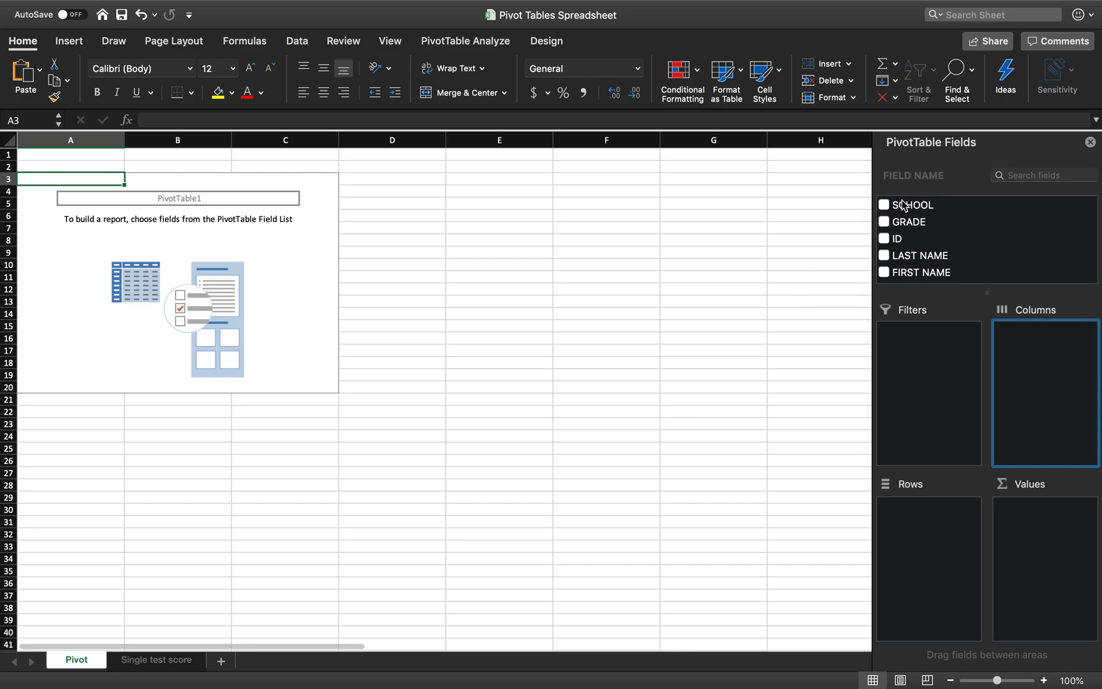
Add the SCHOOL field to the PivotTable as its row labels
left_click_drag(904, 208, 930, 536)
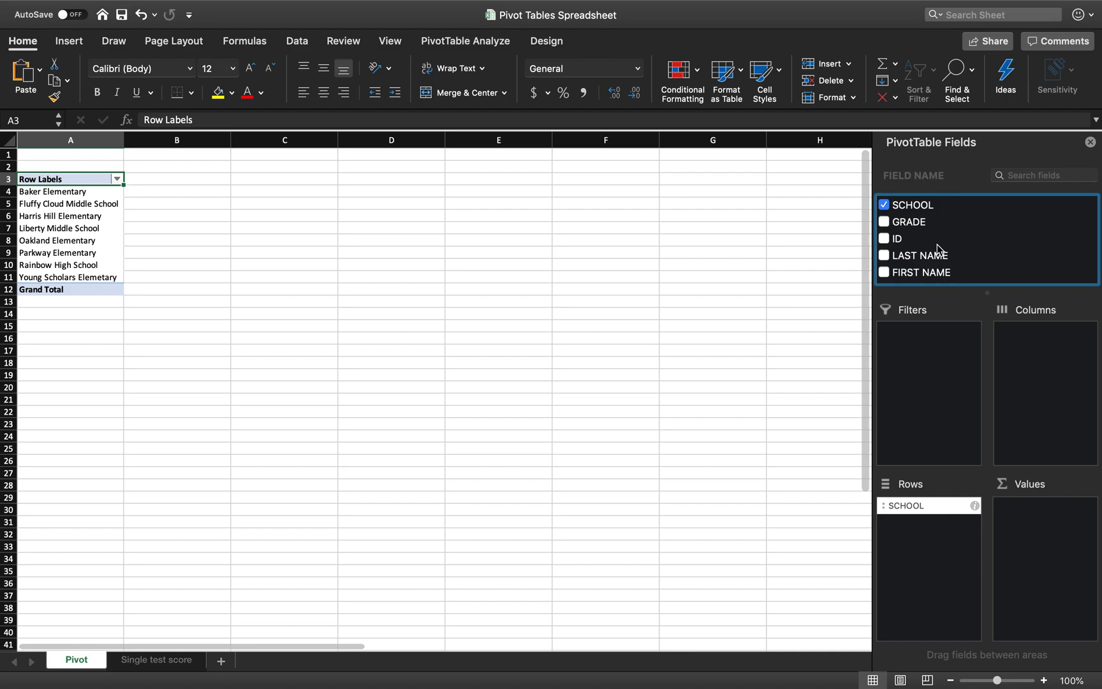
Try SPED as the PivotTable's column field alongside the school rows, and remove it from the layout again
scroll(937, 249, "down", 5)
scroll(938, 248, "up", 5)
scroll(937, 248, "down", 3)
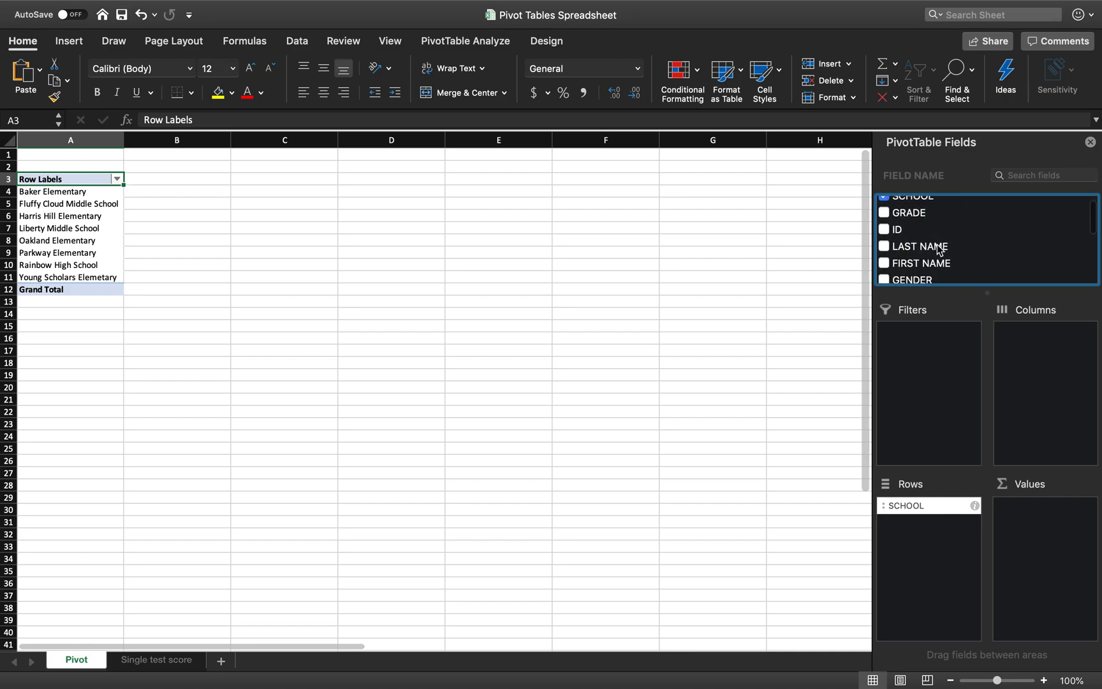
scroll(938, 249, "up", 4)
scroll(938, 248, "down", 2)
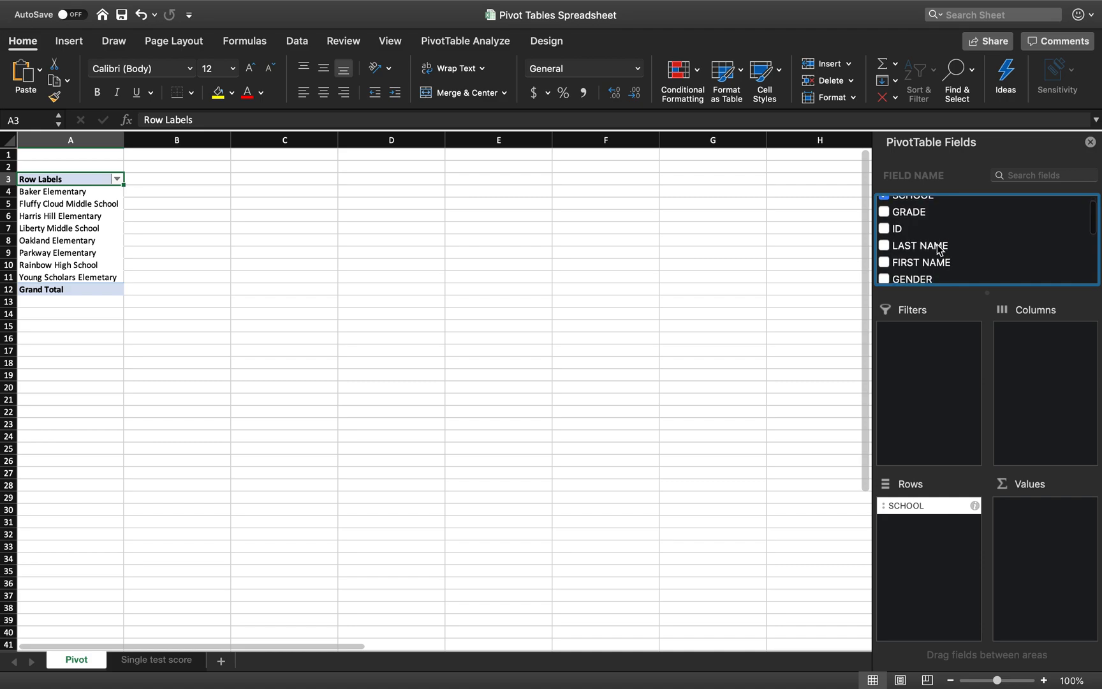
scroll(939, 250, "down", 1)
scroll(939, 251, "down", 4)
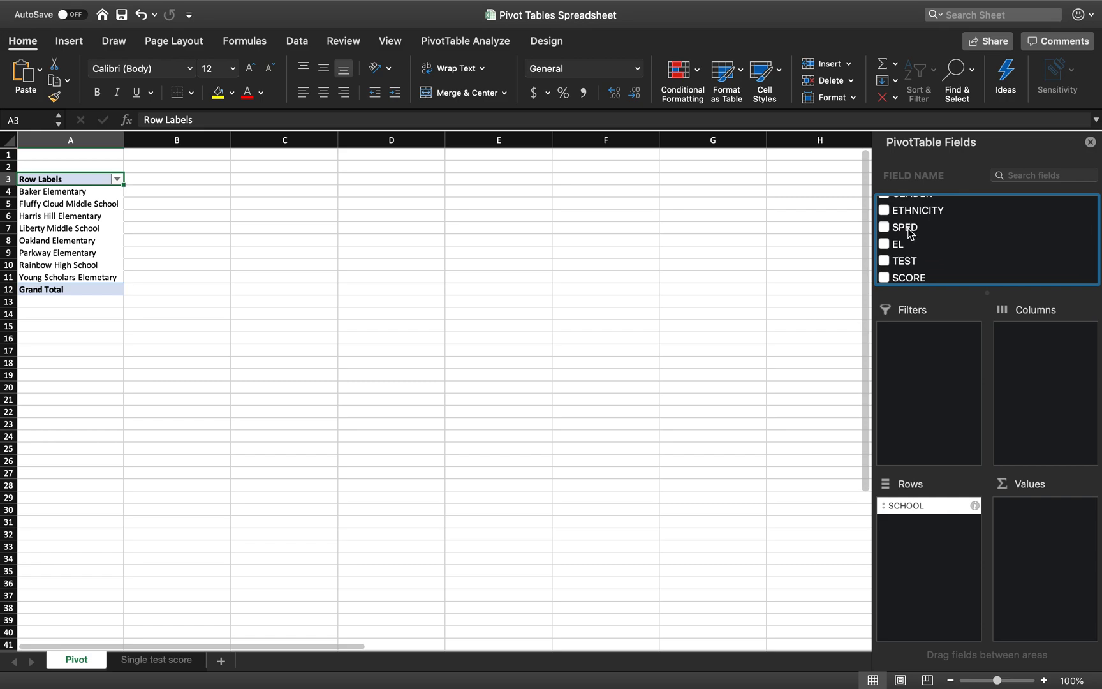
left_click_drag(911, 234, 1033, 355)
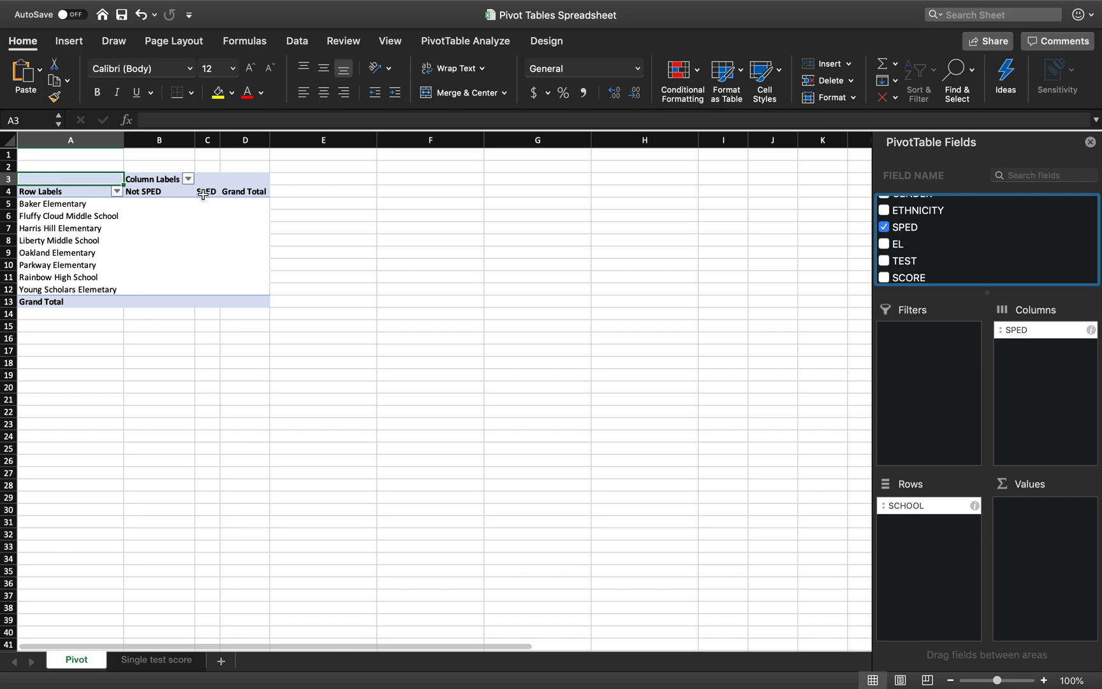
left_click_drag(1031, 332, 718, 356)
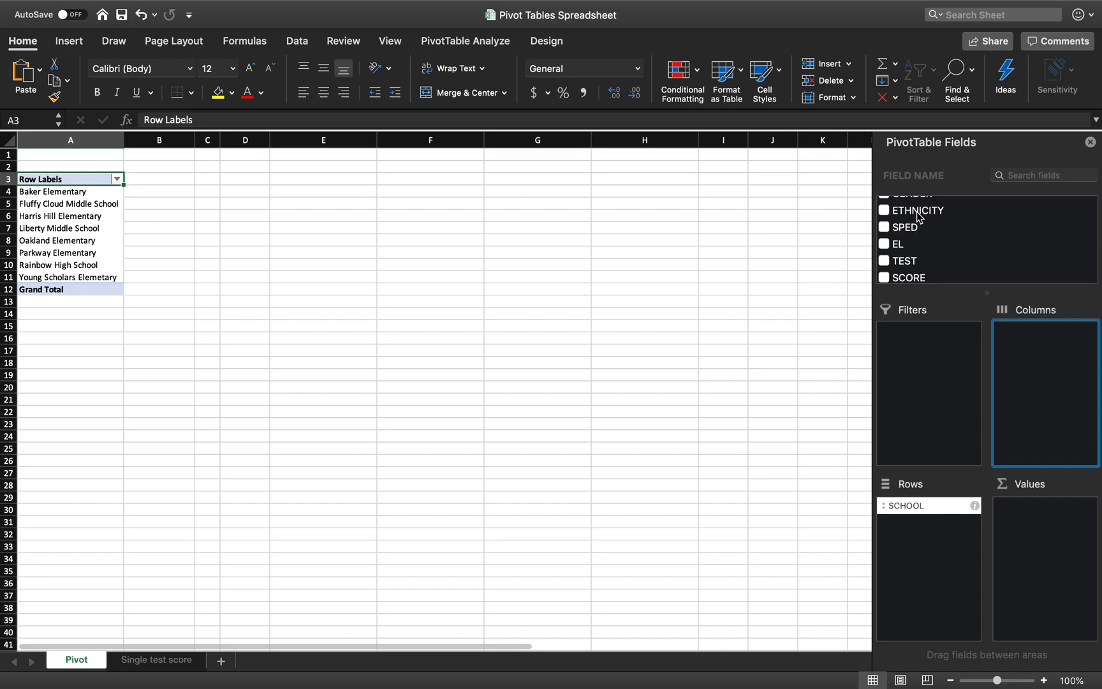
Use ETHNICITY as the PivotTable's column field and also add it as a value to count students by school and ethnicity
left_click_drag(918, 216, 1032, 371)
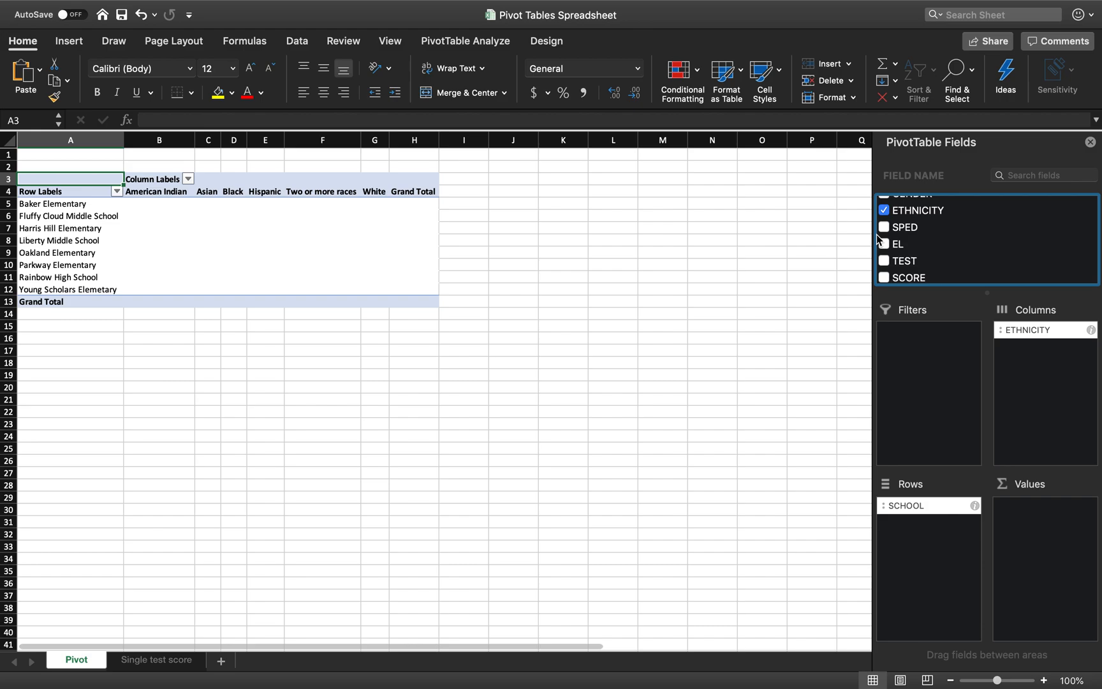
scroll(916, 256, "down", 1)
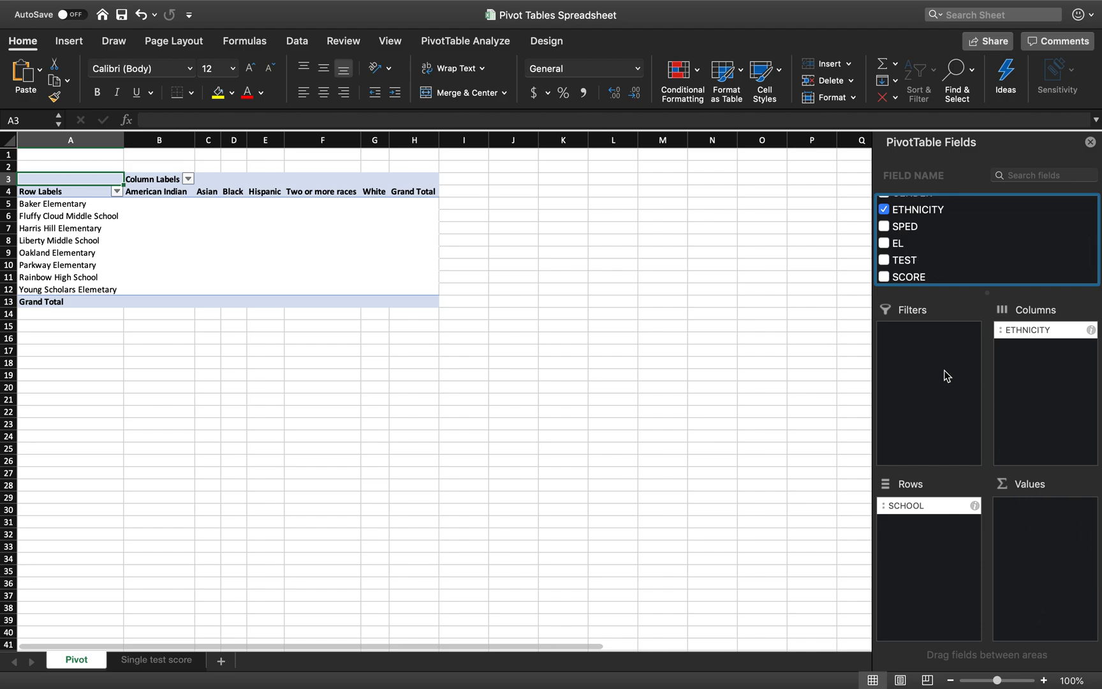
scroll(921, 215, "up", 5)
scroll(921, 216, "down", 3)
scroll(921, 216, "up", 3)
scroll(921, 215, "down", 1)
scroll(920, 215, "down", 2)
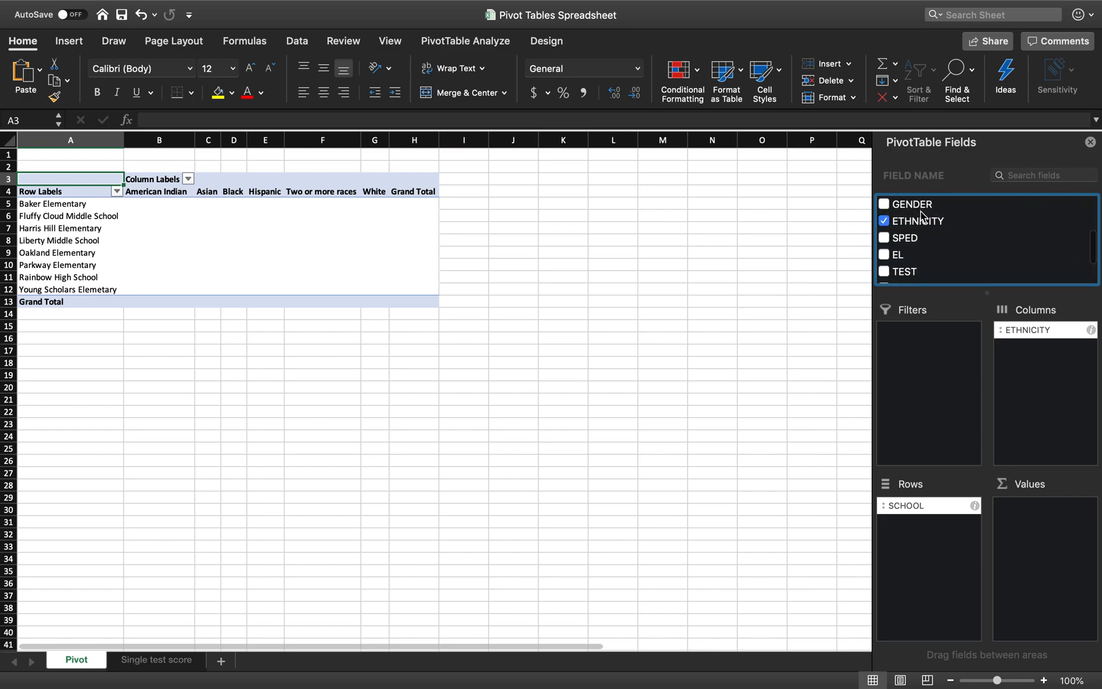
left_click_drag(918, 225, 1039, 518)
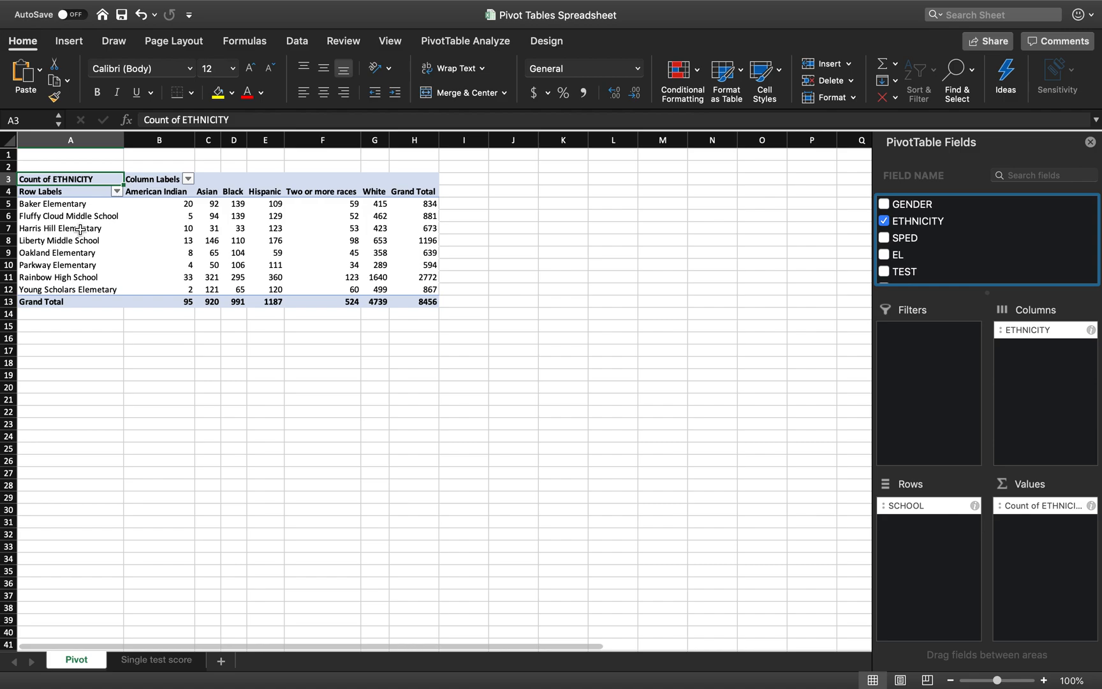
Look up the American Indian student count at Harris Hill Elementary and the Asian student count at Rainbow High School
left_click(184, 231)
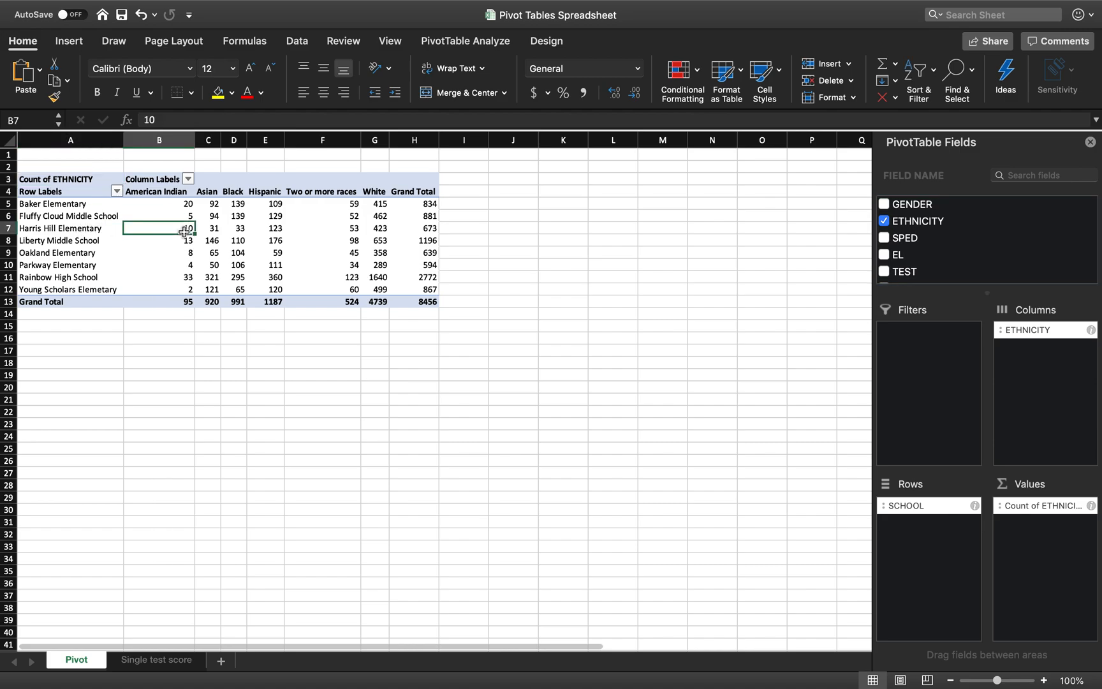
left_click(88, 276)
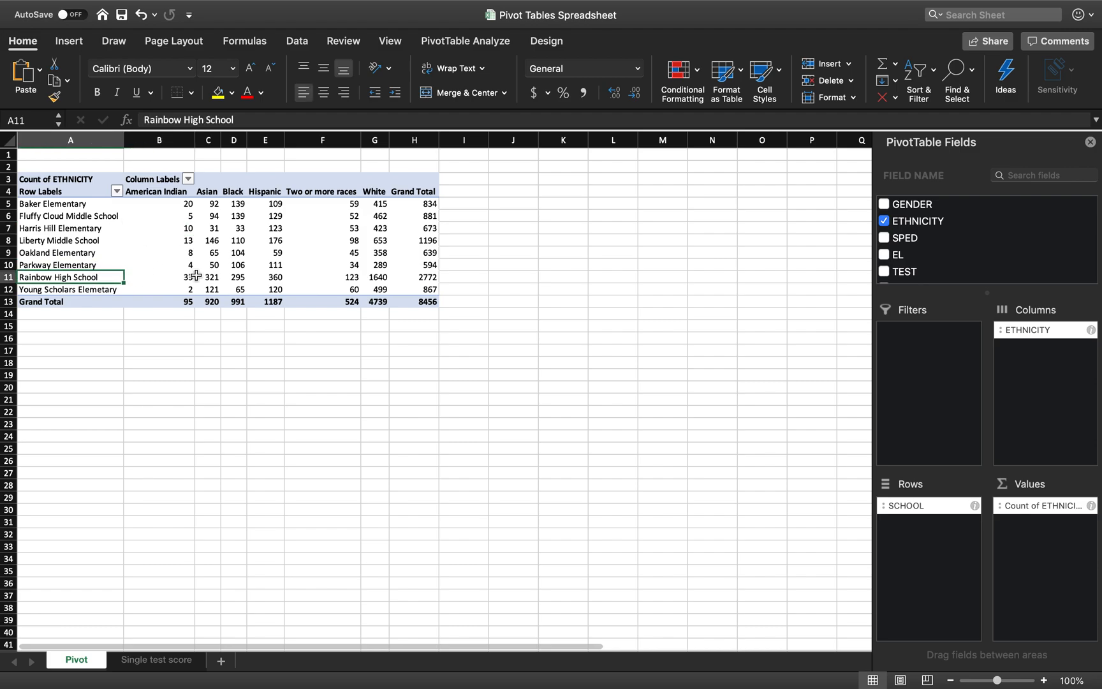
left_click(214, 278)
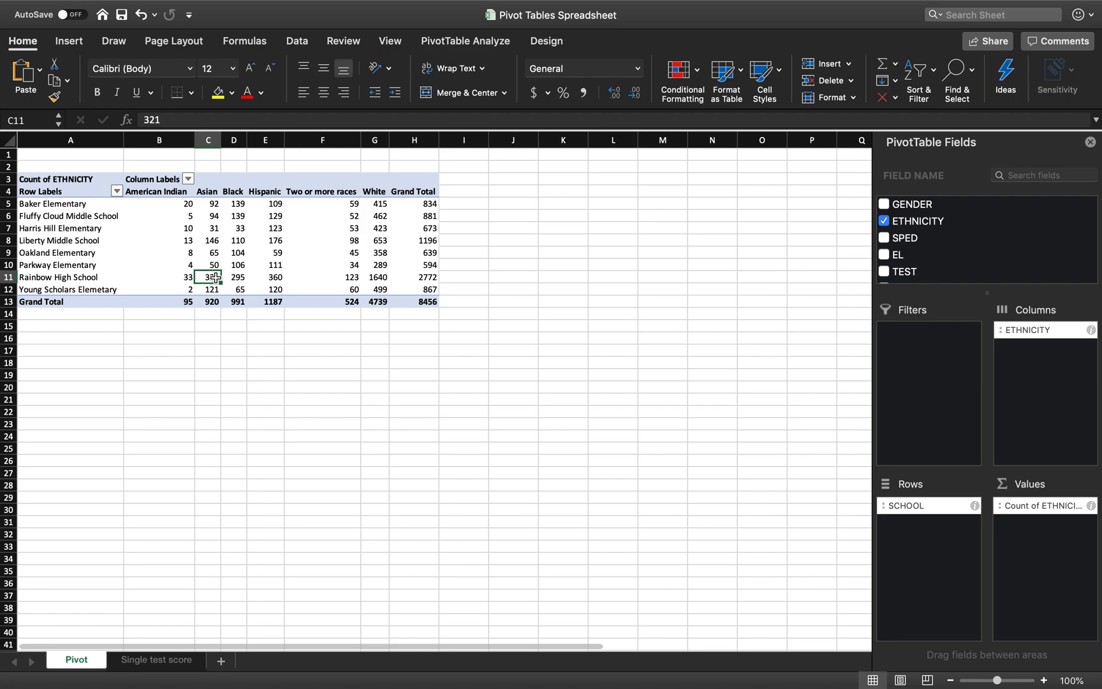
Remove ETHNICITY from both the columns and the values of the PivotTable, keeping SCHOOL as the row labels
left_click(1022, 332)
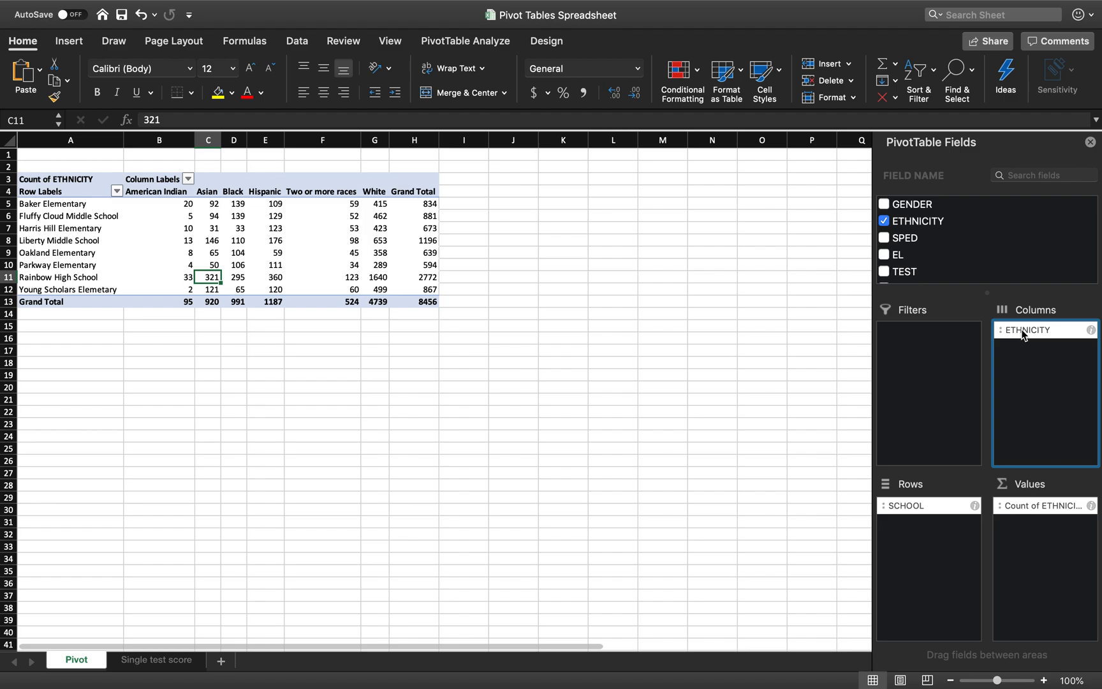
left_click_drag(1021, 329, 741, 323)
left_click_drag(1021, 504, 617, 451)
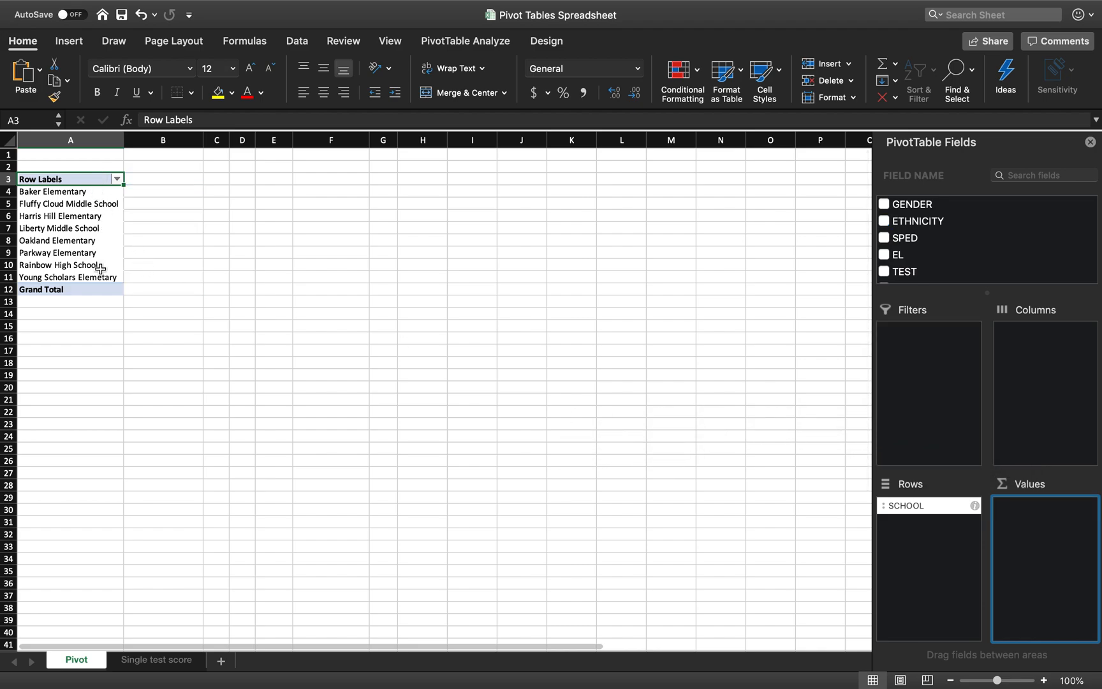
Use ACHIEVEMENT LEVEL as the PivotTable's column field and also add it as a value to count students by school and level
scroll(945, 255, "down", 3)
left_click_drag(943, 279, 1048, 357)
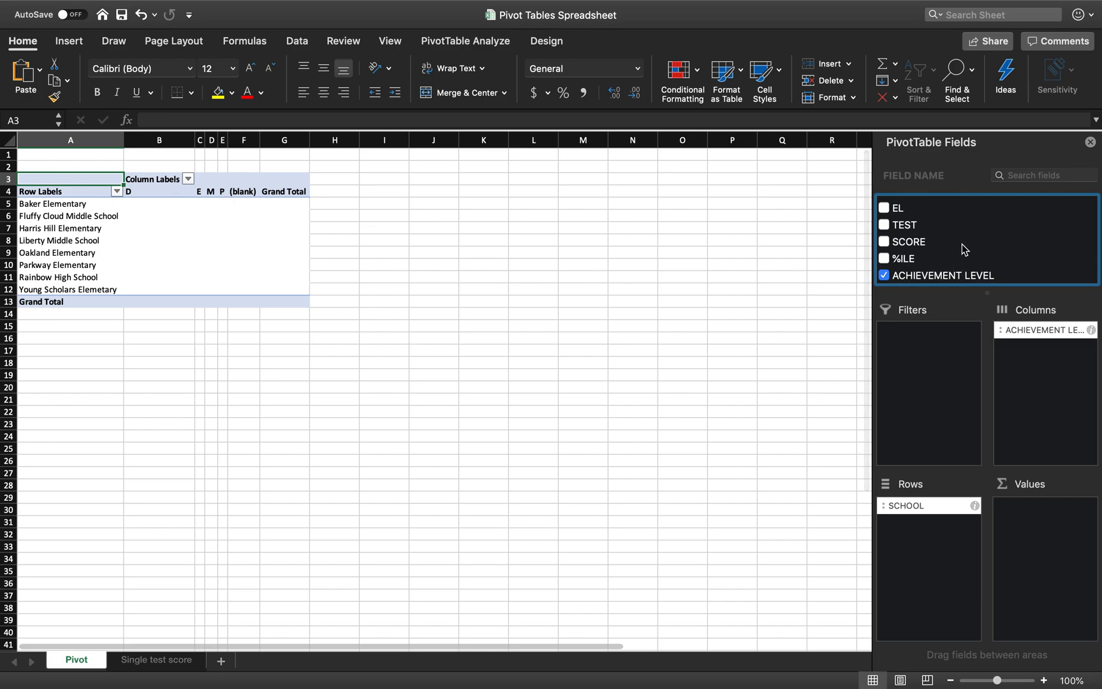
left_click_drag(955, 281, 1045, 523)
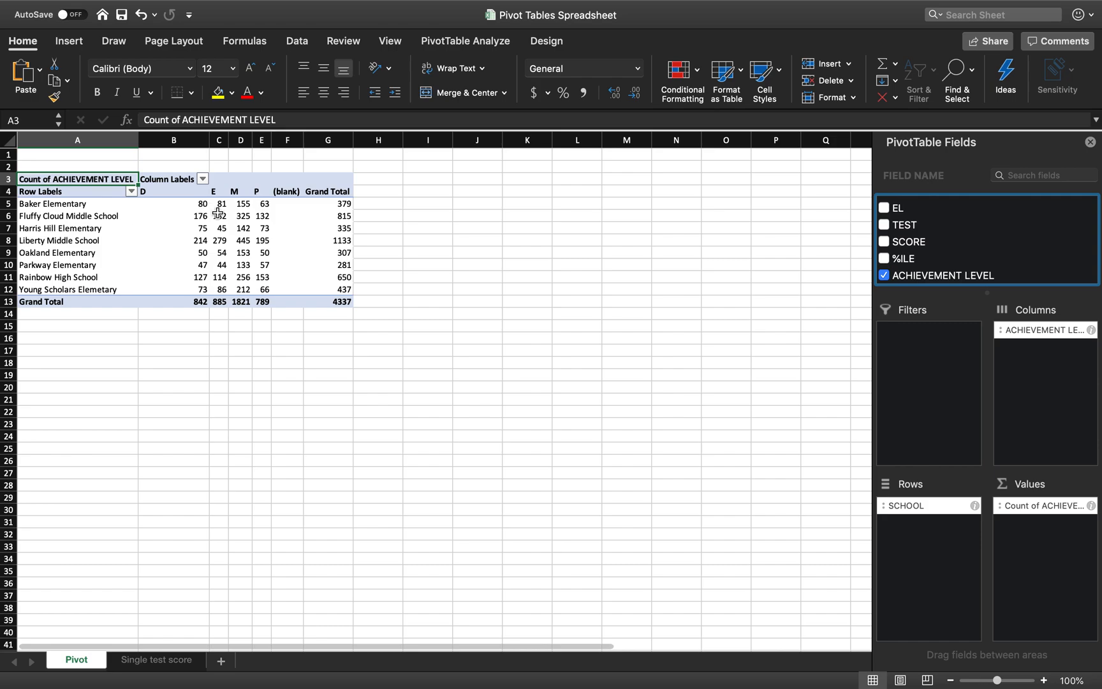
Look up Fluffy Cloud Middle School's student counts for achievement levels M and E
left_click(241, 218)
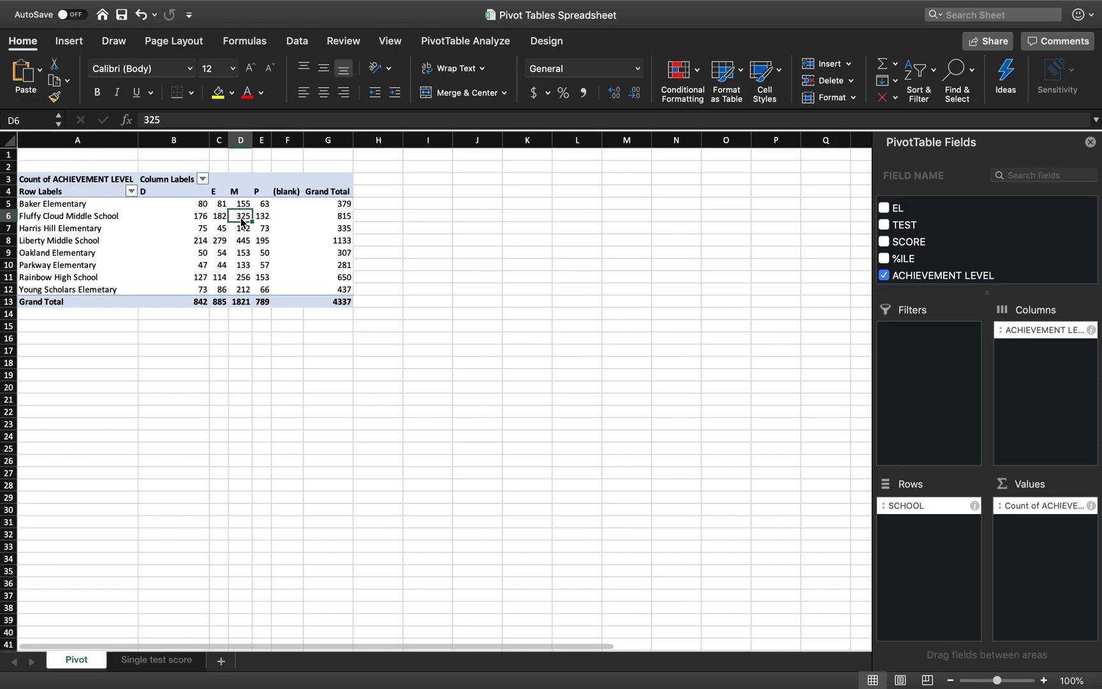
left_click(220, 217)
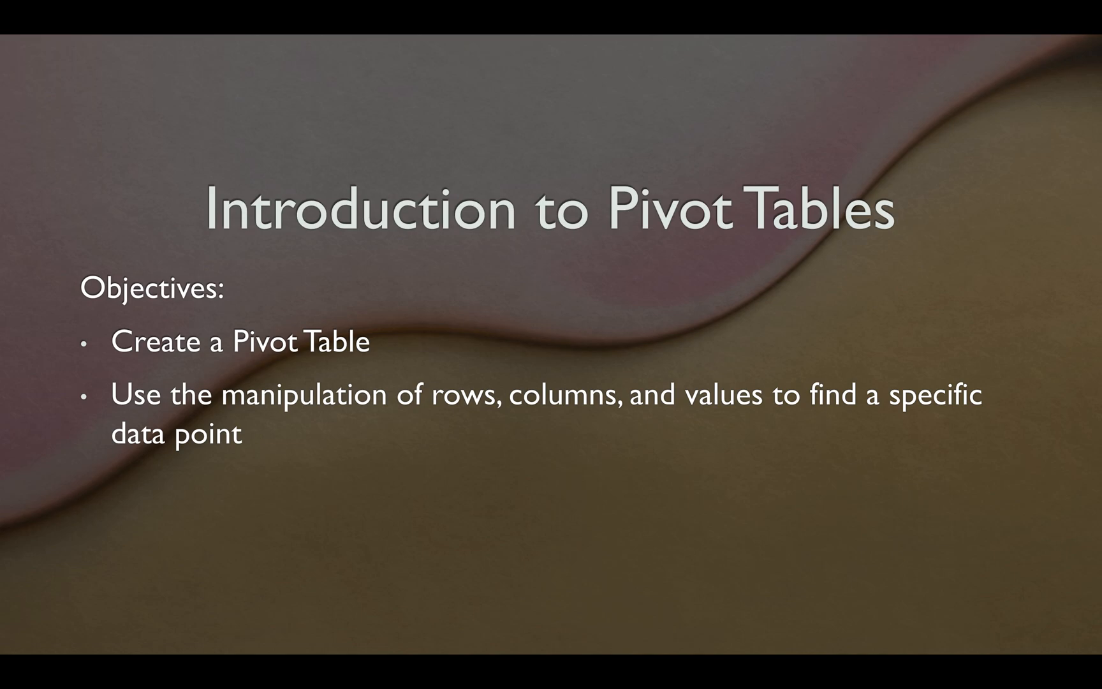
End the Introduction to Pivot Tables slide show in PowerPoint
key("Escape")
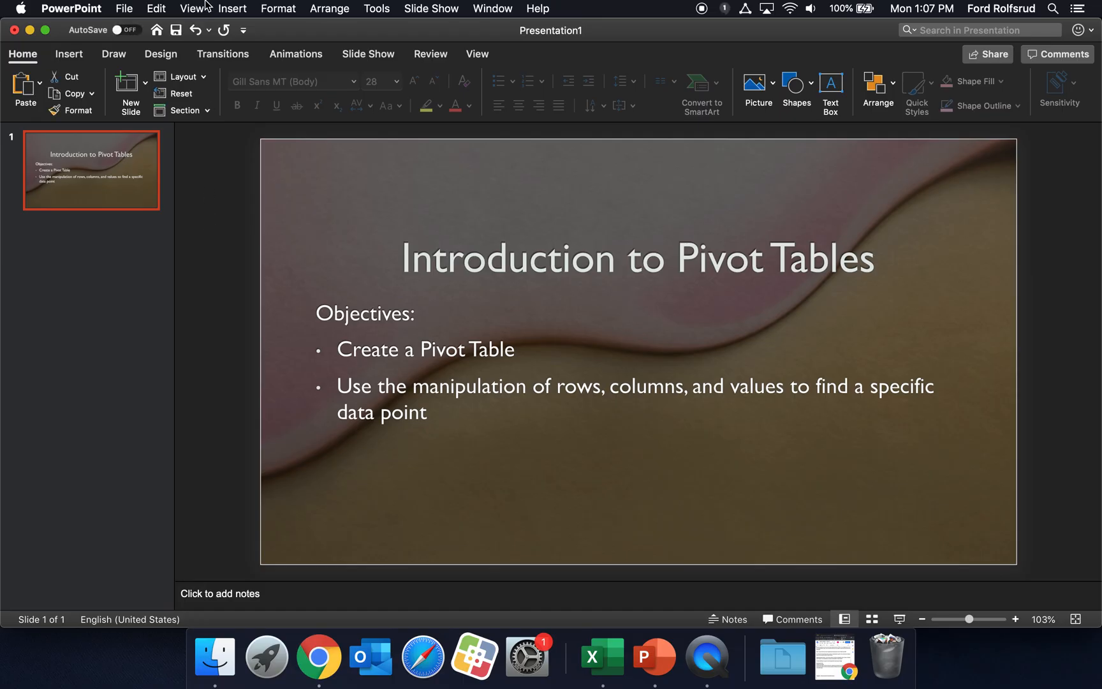